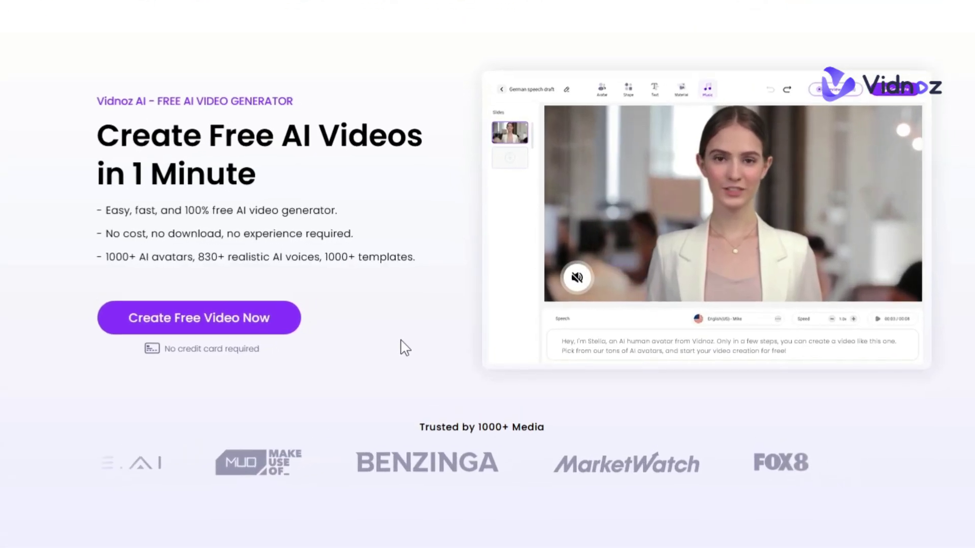
scroll(403, 337, down, 2)
scroll(392, 346, down, 5)
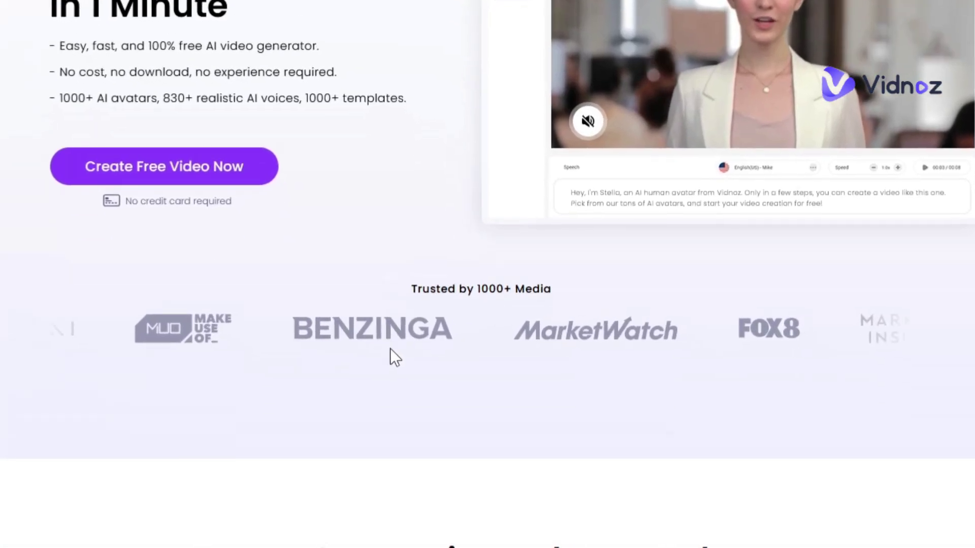
scroll(378, 362, down, 8)
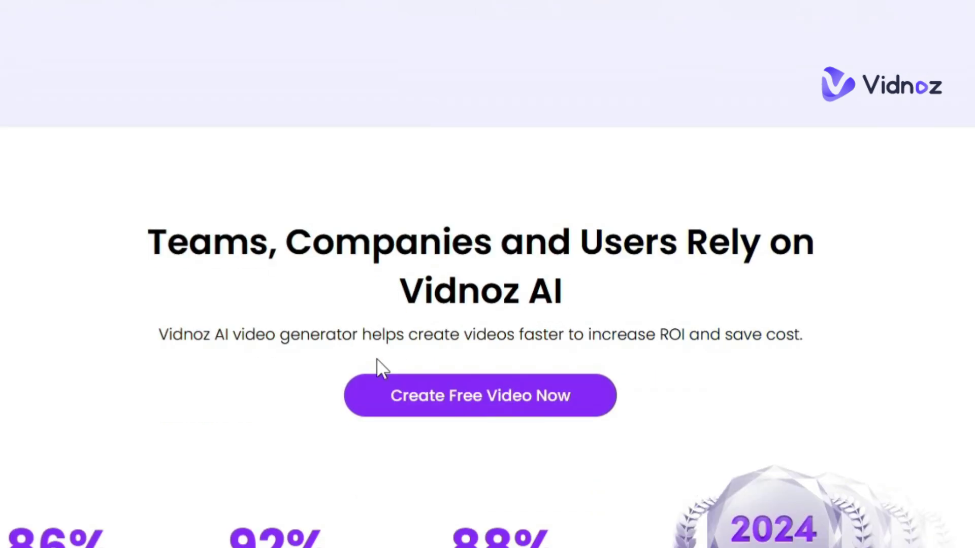
scroll(376, 358, down, 2)
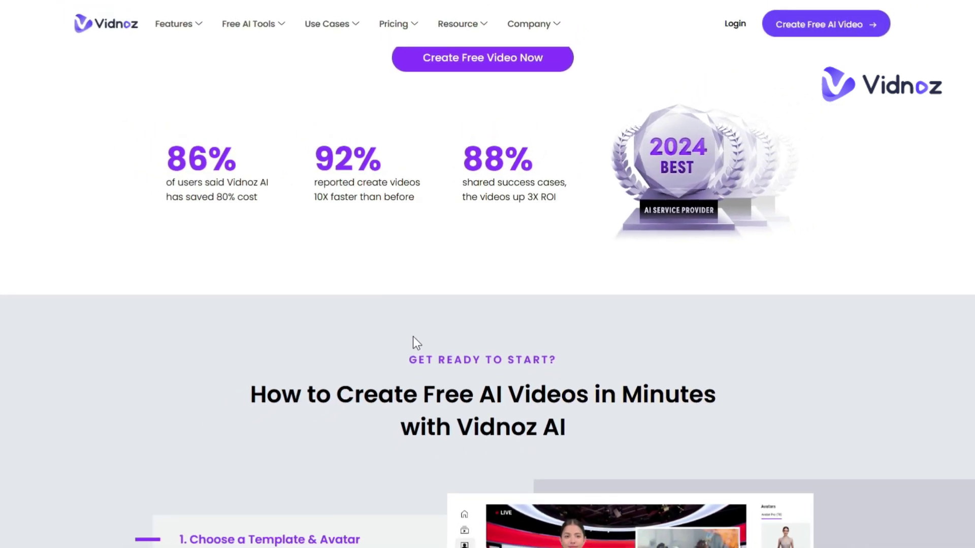
scroll(412, 337, down, 2)
scroll(413, 336, down, 1)
scroll(413, 337, down, 5)
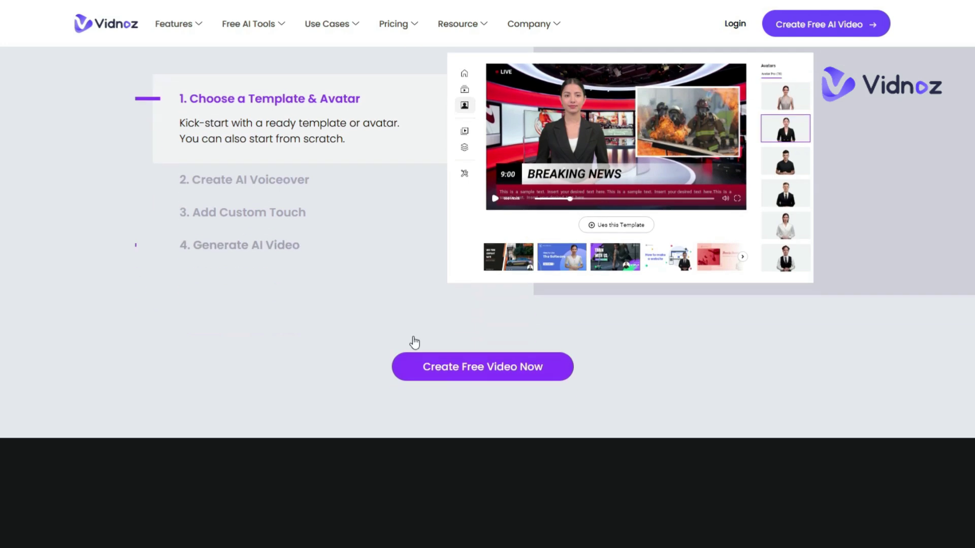
scroll(413, 336, down, 6)
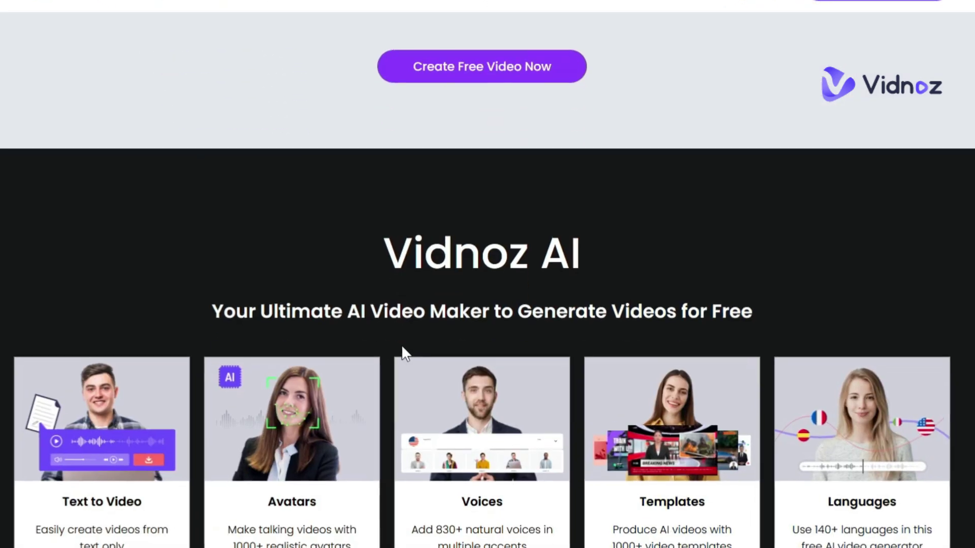
scroll(399, 346, down, 8)
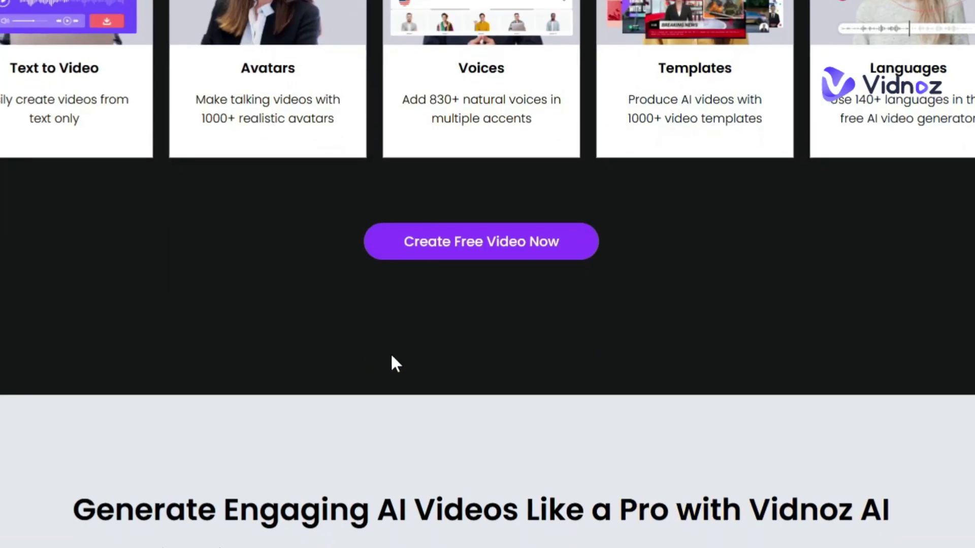
scroll(389, 354, down, 8)
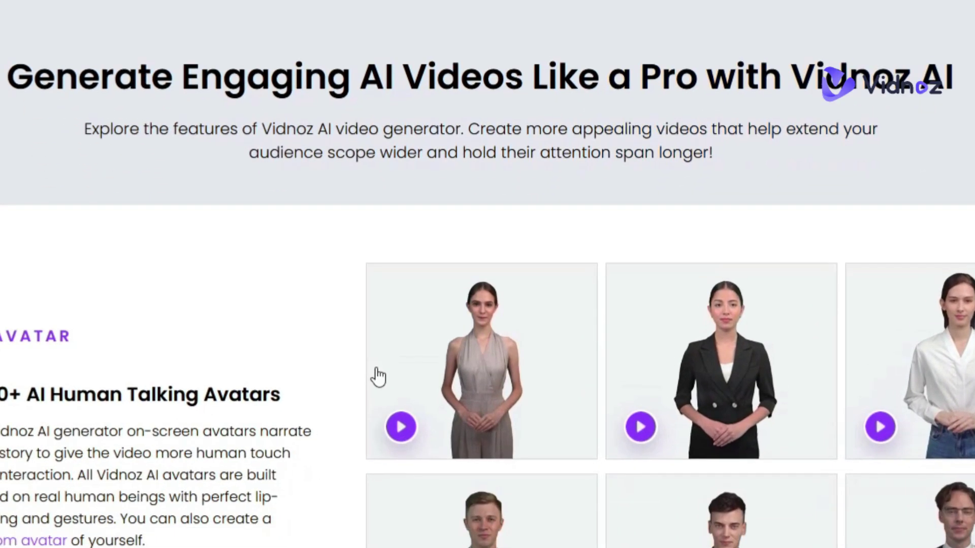
scroll(377, 377, down, 2)
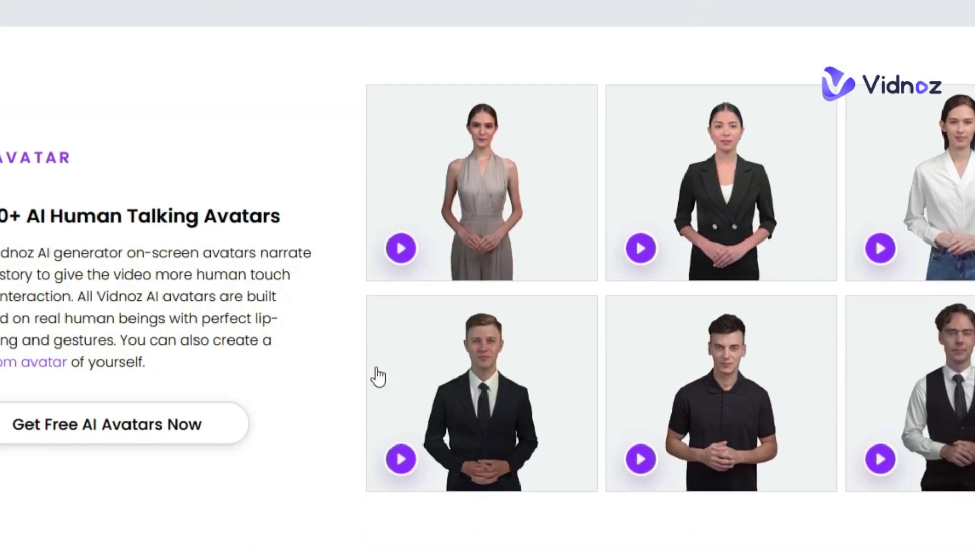
scroll(378, 377, down, 12)
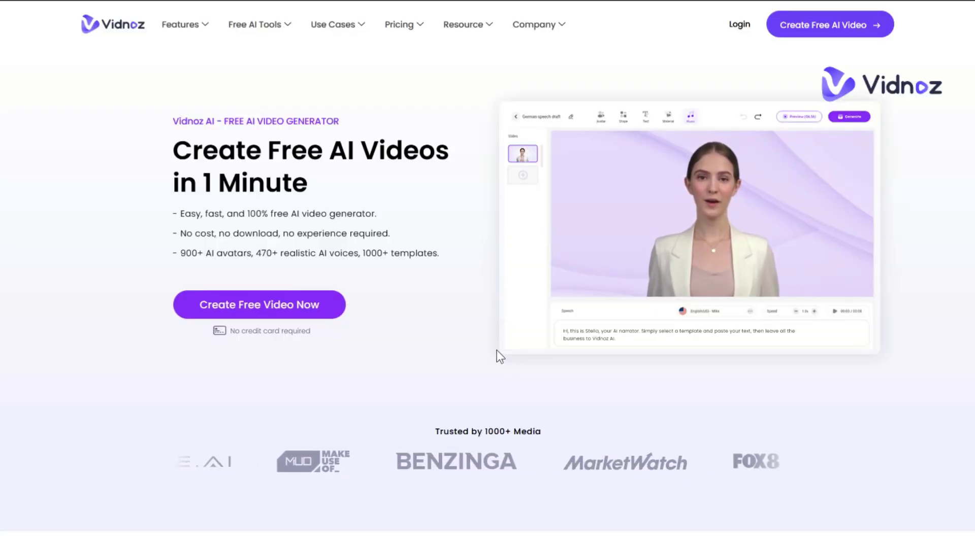
scroll(500, 357, down, 3)
scroll(500, 356, down, 10)
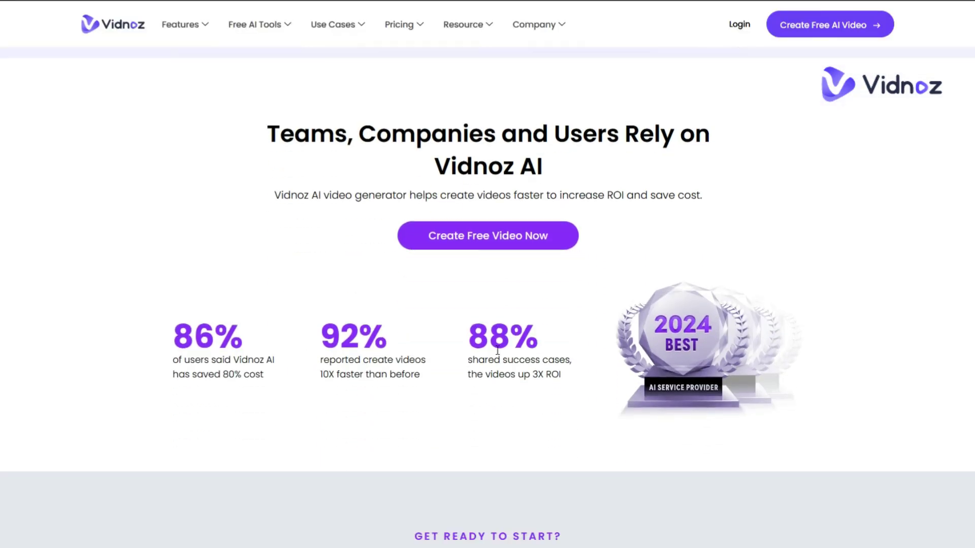
scroll(498, 350, down, 1)
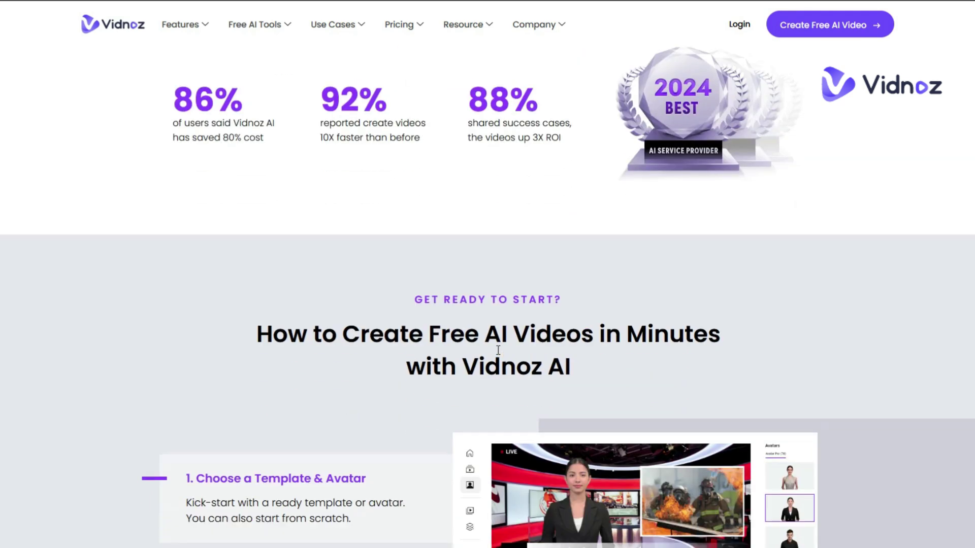
scroll(503, 349, up, 10)
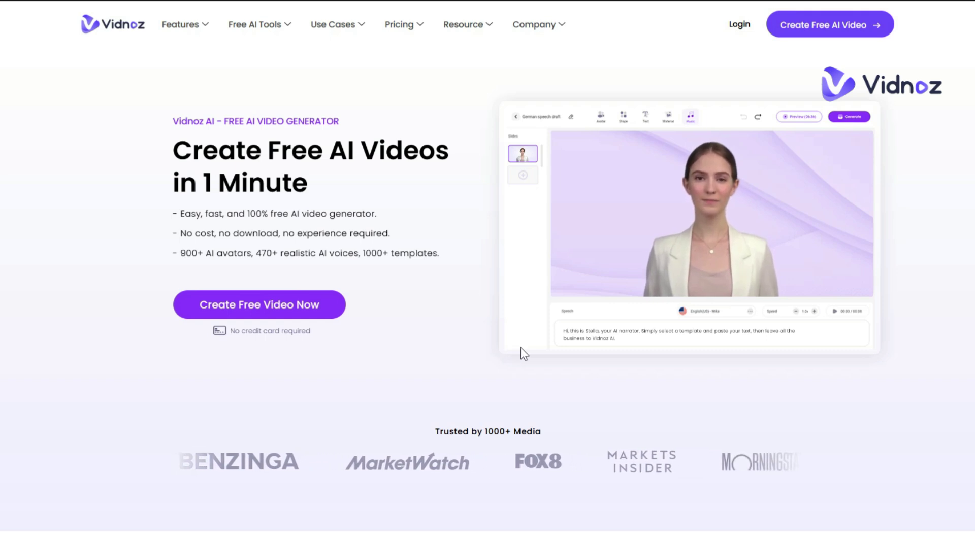
scroll(523, 349, down, 10)
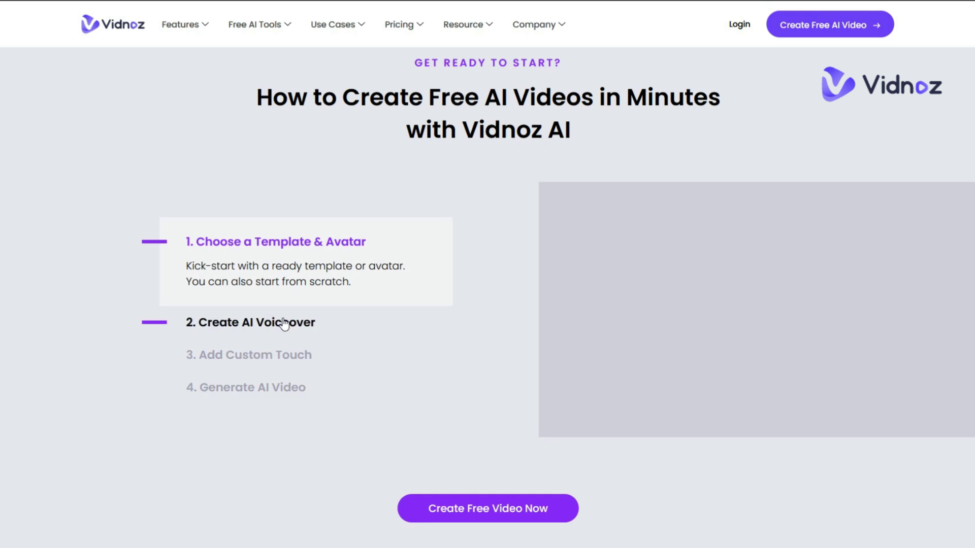
click(283, 322)
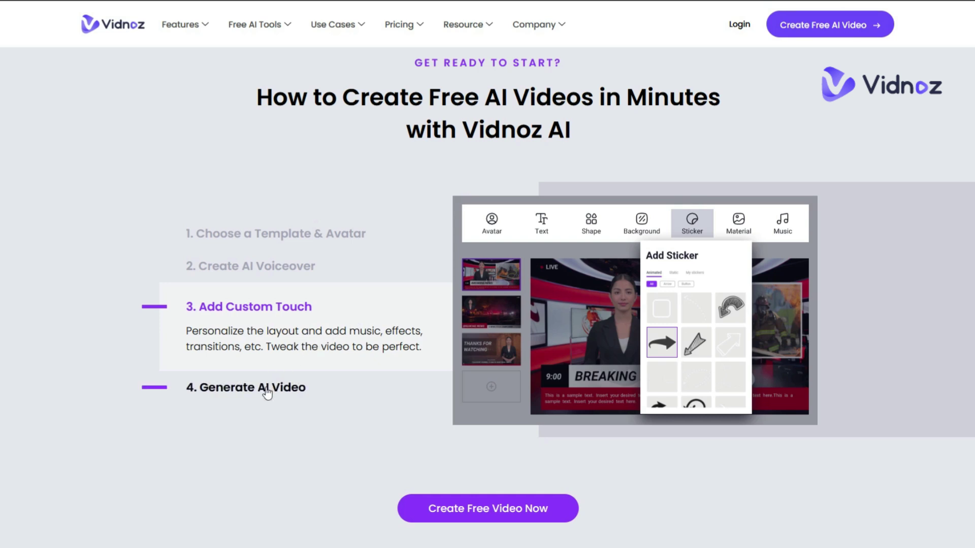
click(266, 391)
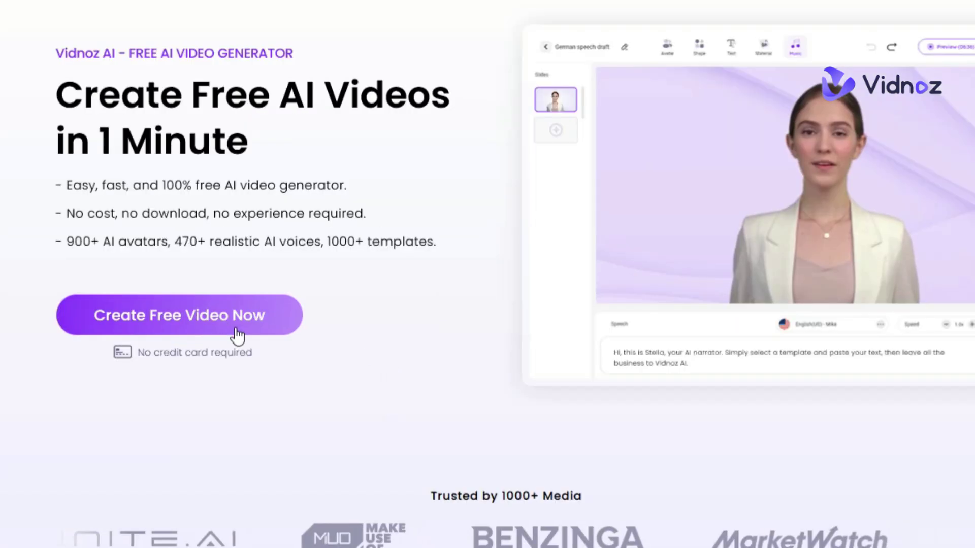
Start a free video, browse the Home templates, AI Avatars and Talking Photos, then open Clone Voice
click(257, 303)
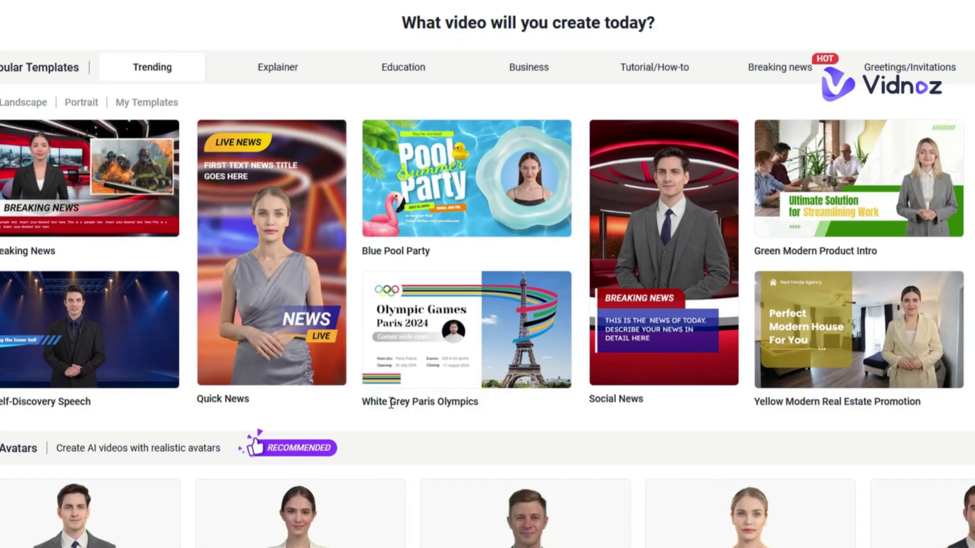
mouse_move(407, 353)
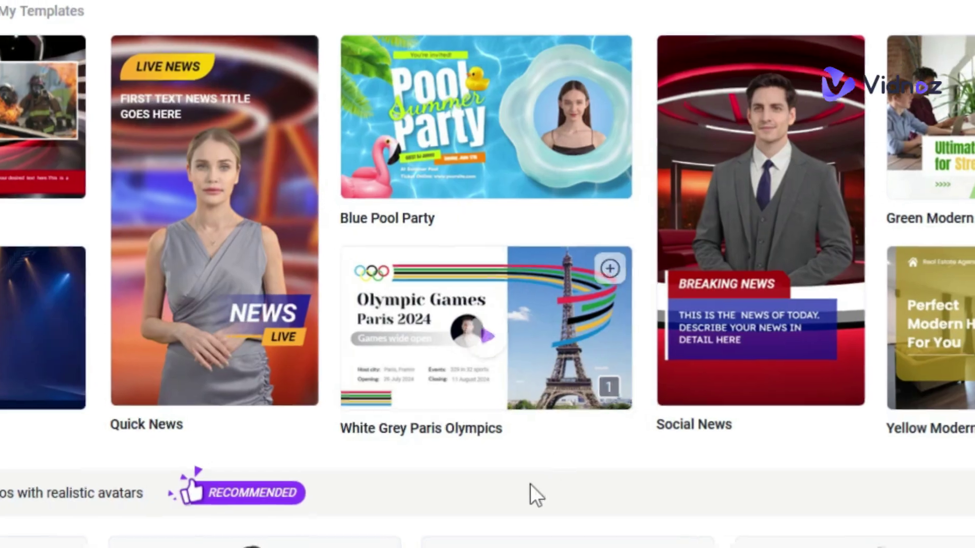
scroll(538, 360, down, 10)
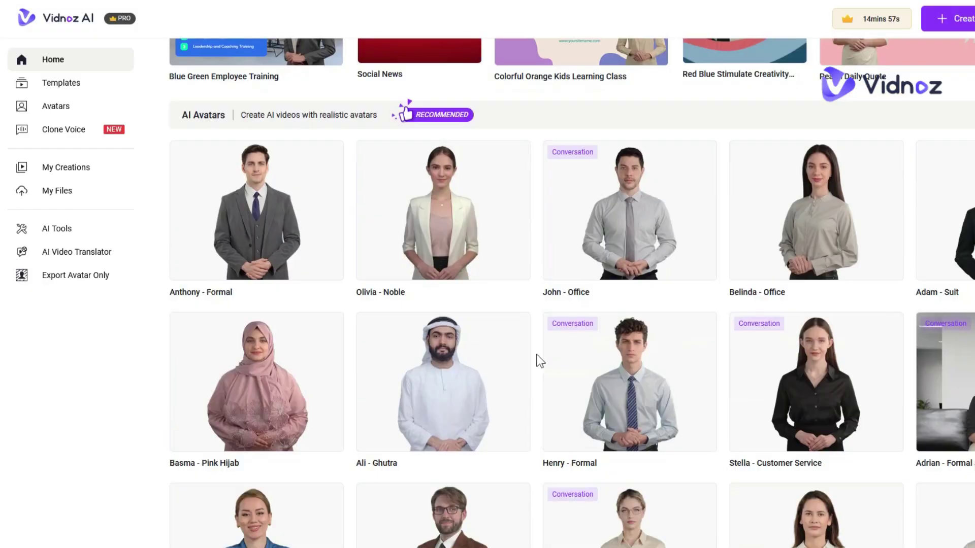
scroll(537, 354, down, 9)
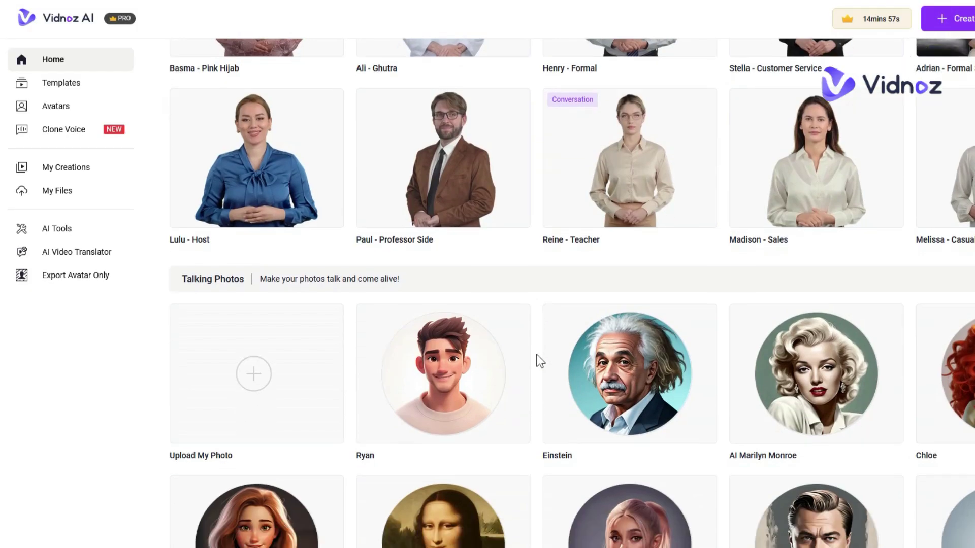
scroll(537, 354, down, 5)
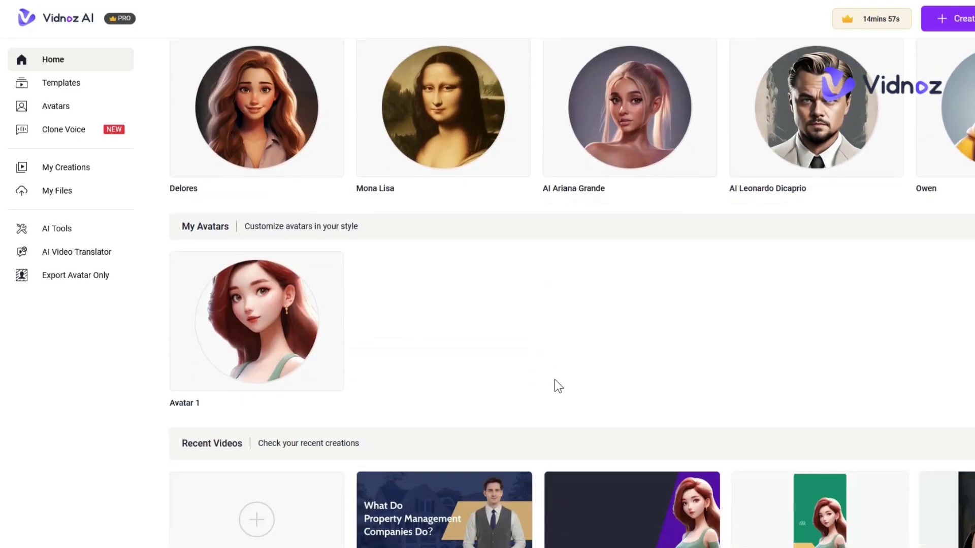
scroll(554, 387, down, 1)
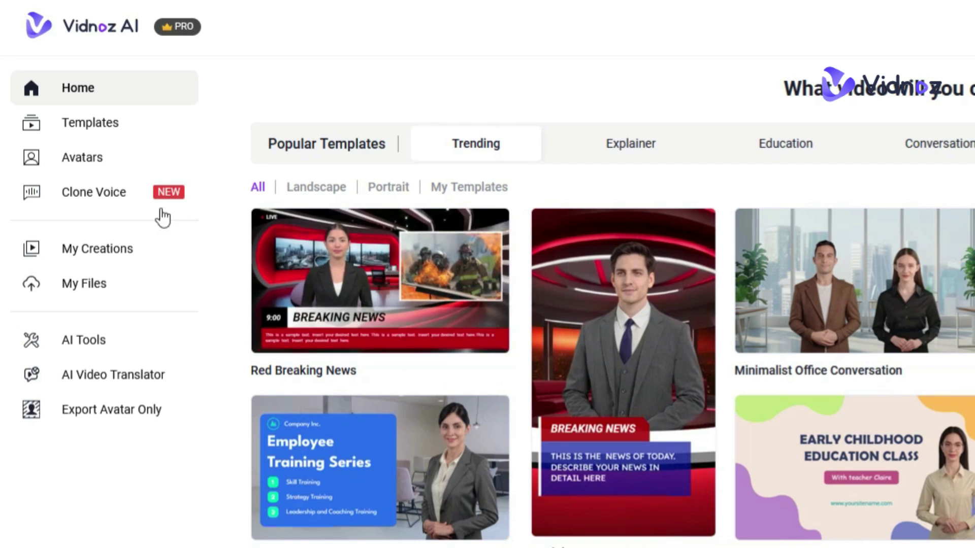
click(70, 133)
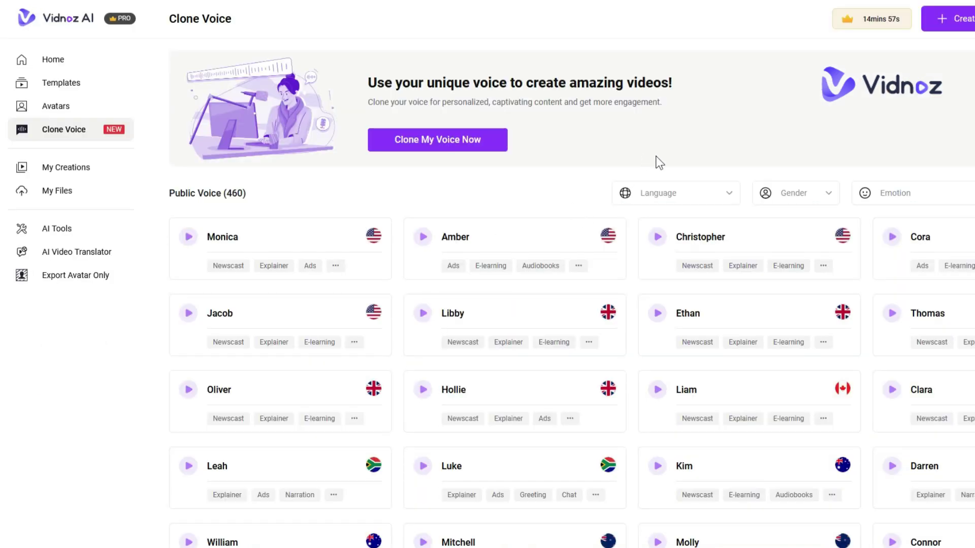
Scroll through the 460 public voices, from English and Afrikaans to Chinese, and back to the top
scroll(836, 133, down, 3)
scroll(838, 138, down, 8)
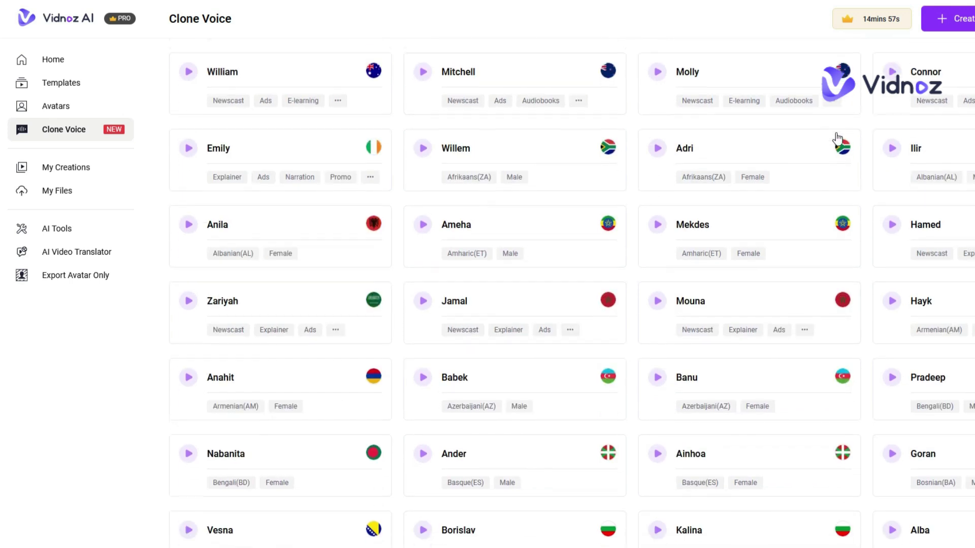
scroll(838, 139, down, 10)
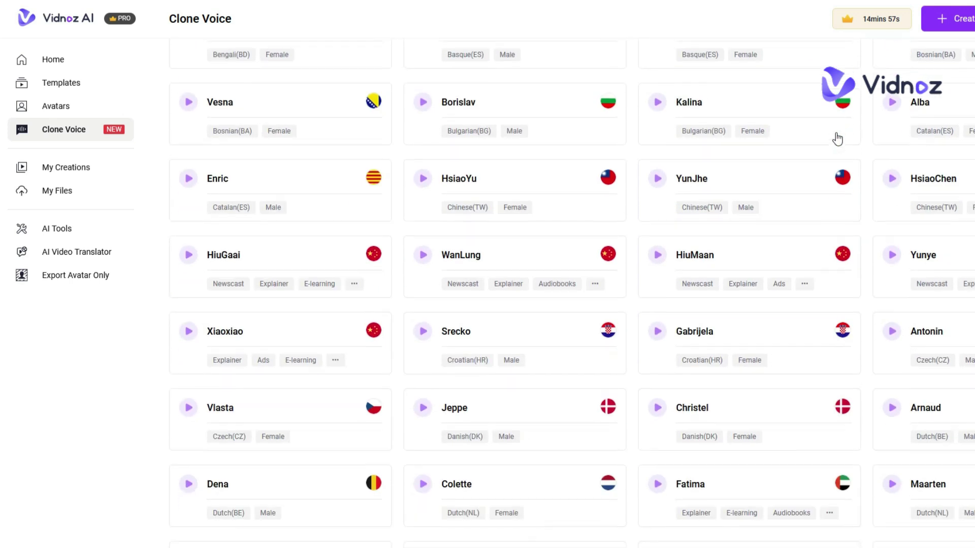
scroll(837, 138, down, 3)
scroll(838, 195, up, 7)
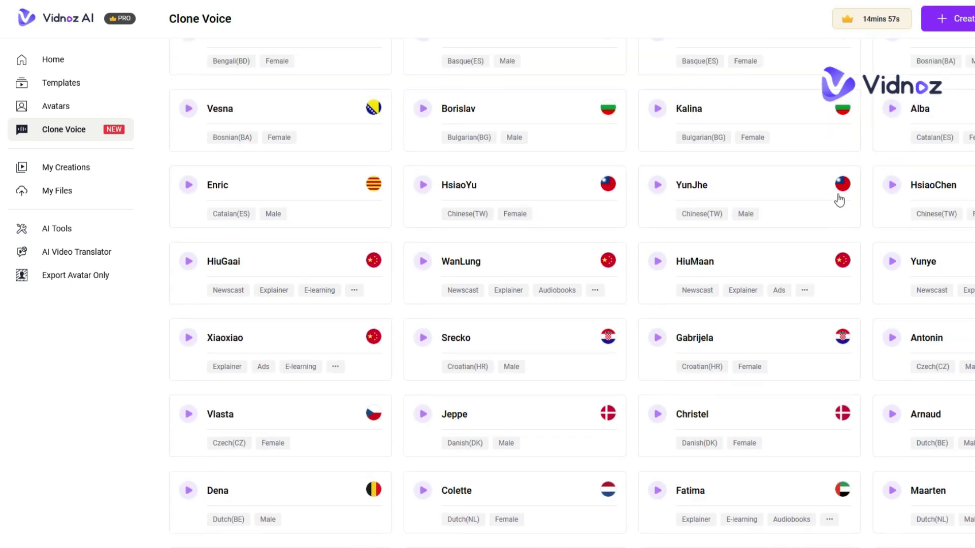
scroll(839, 197, up, 5)
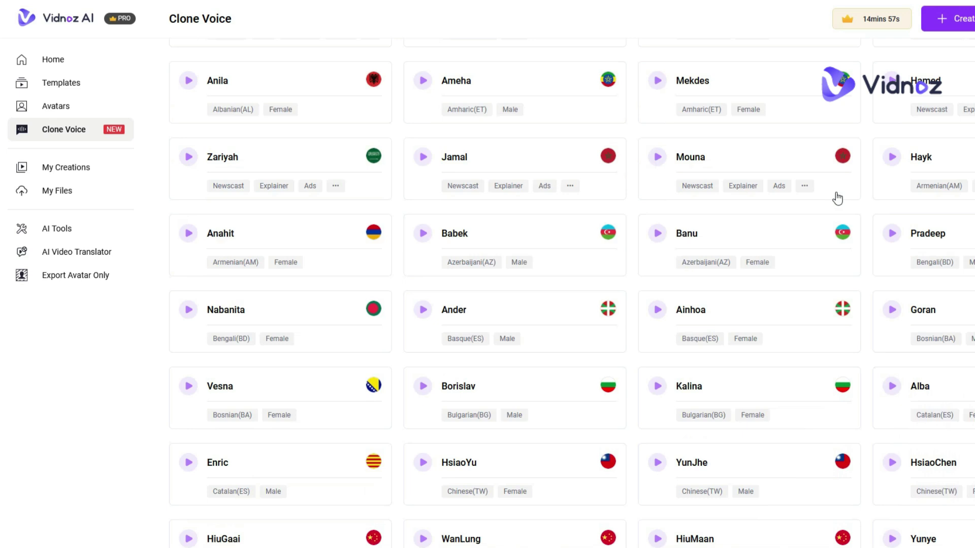
scroll(836, 196, up, 3)
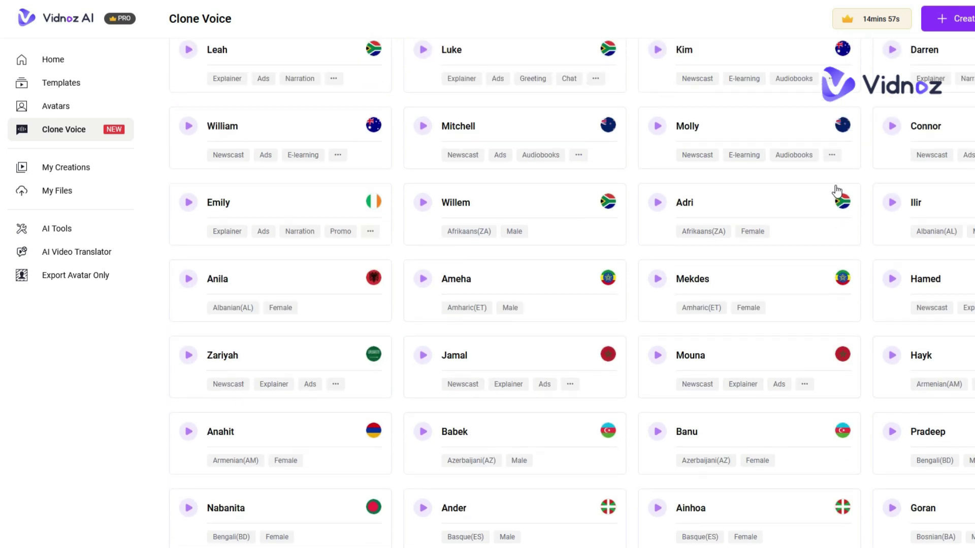
scroll(837, 192, up, 5)
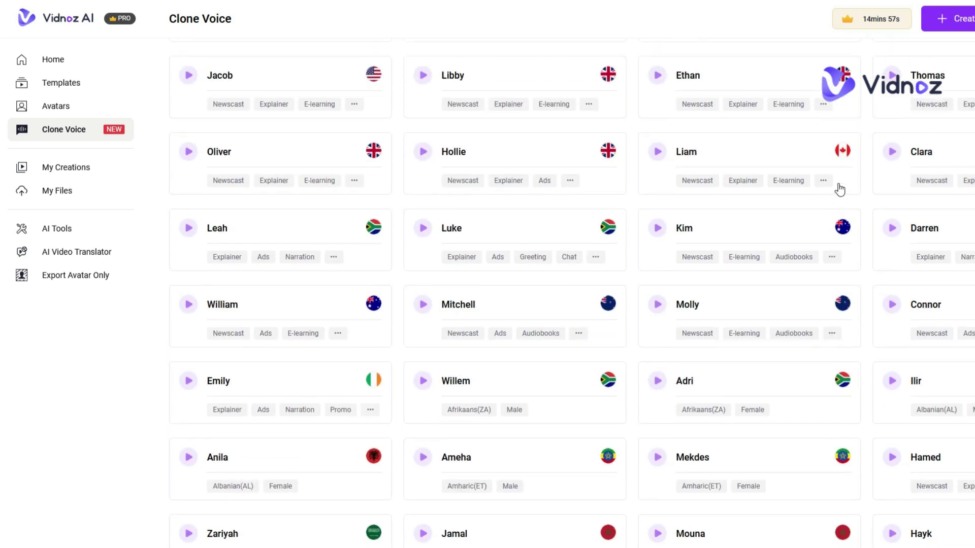
scroll(839, 189, up, 6)
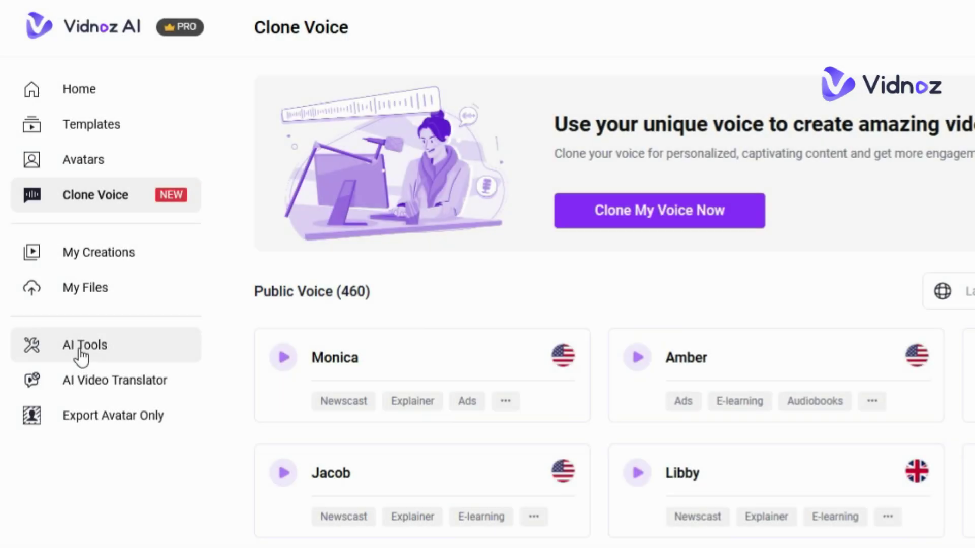
Open the AI Tools catalogue and mark the AI Talking Photo, Text to Speech and Voice Changer cards
click(80, 348)
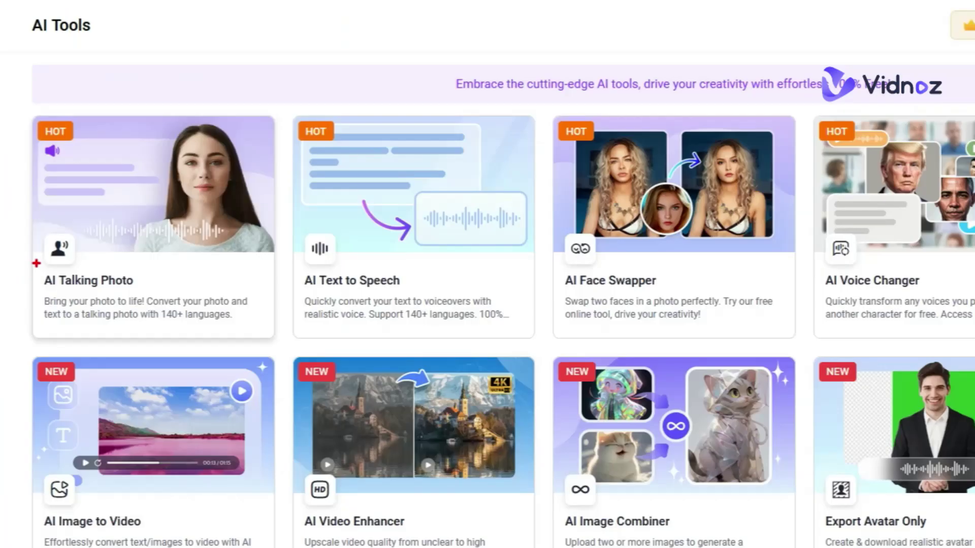
click(35, 262)
click(294, 266)
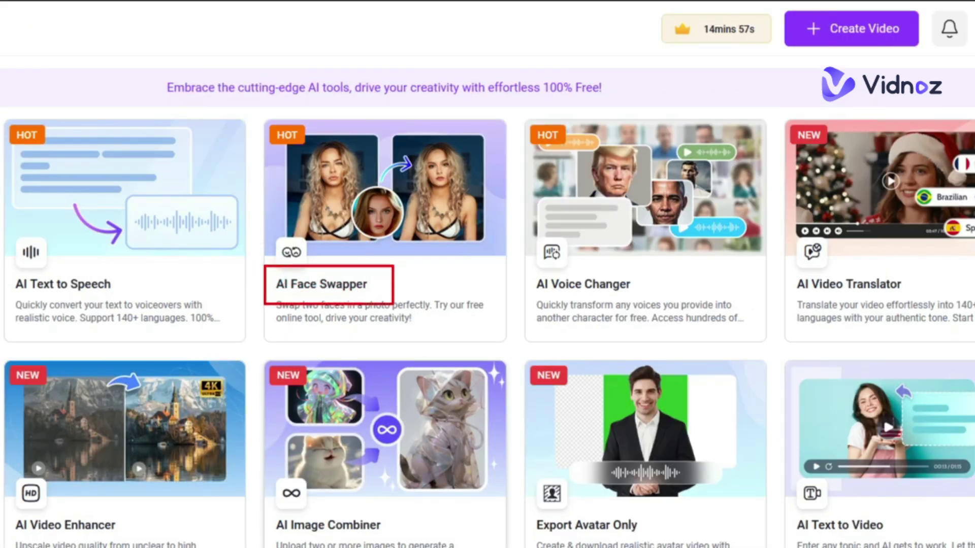
click(520, 267)
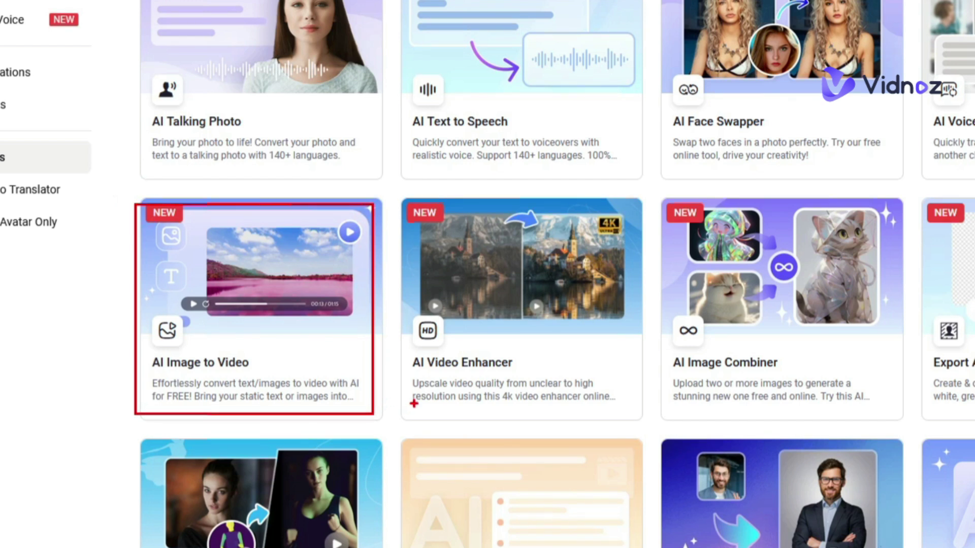
Box the AI Video Enhancer, Image Combiner, Dancing Photo, Script Generator and Headshot Generator cards
mouse_move(402, 199)
mouse_down()
mouse_move(518, 322)
mouse_move(639, 419)
mouse_up()
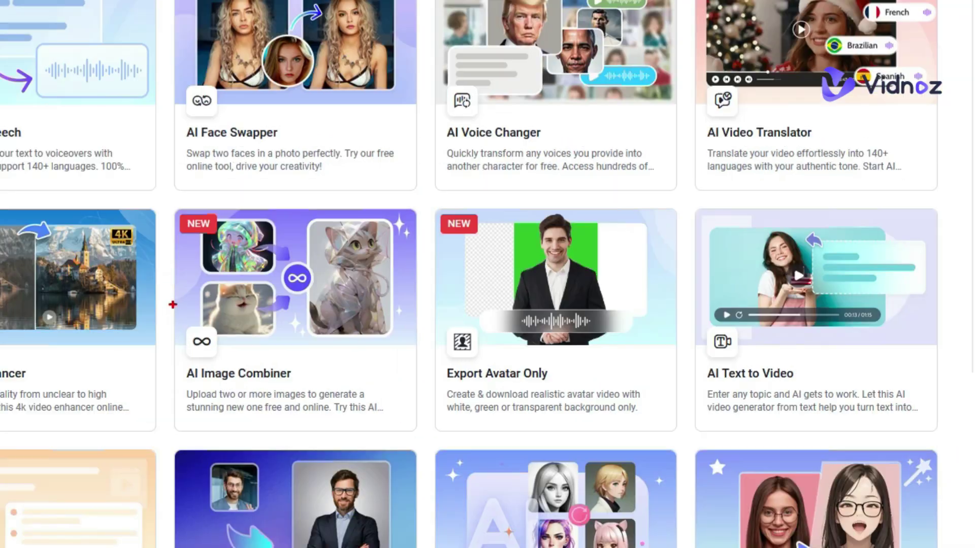
mouse_move(210, 264)
mouse_down()
mouse_move(409, 526)
mouse_move(405, 422)
mouse_up()
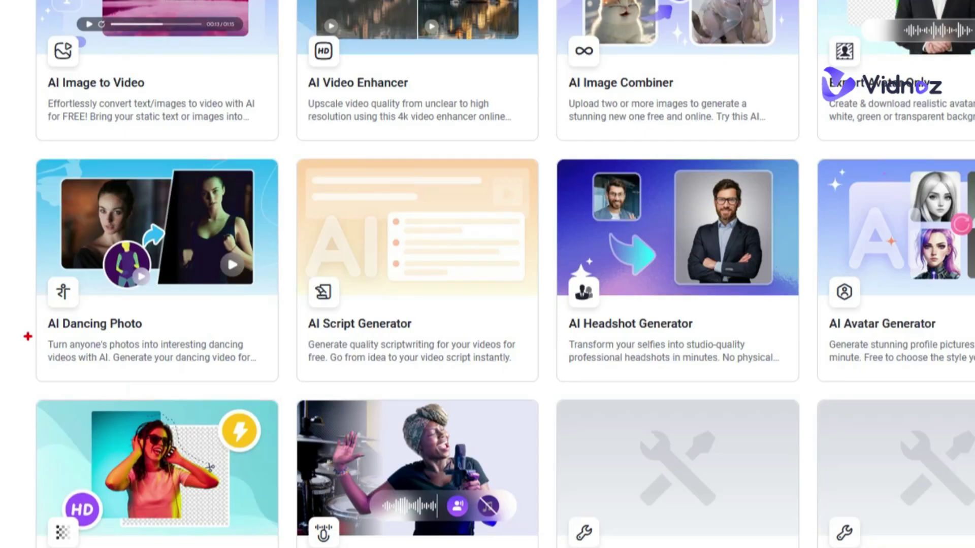
click(34, 295)
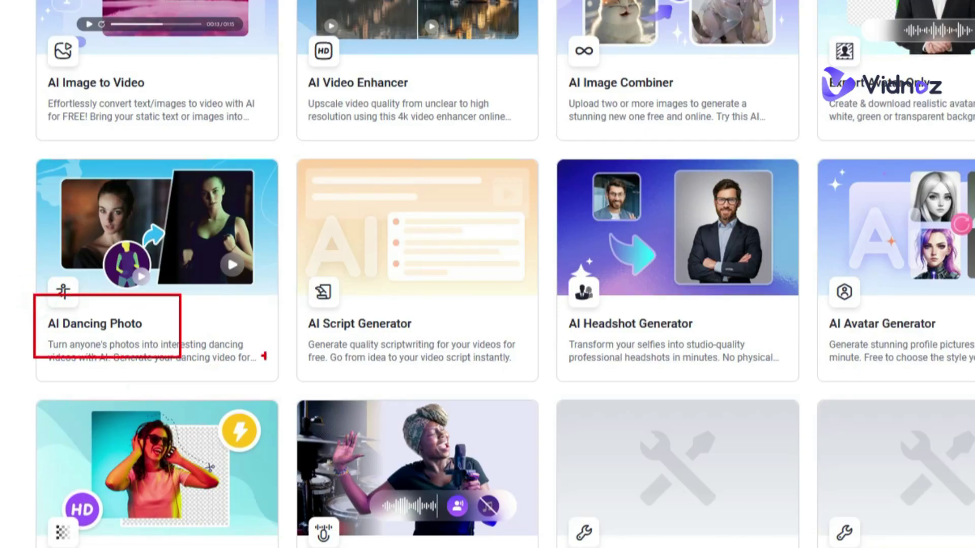
drag(297, 285, 473, 349)
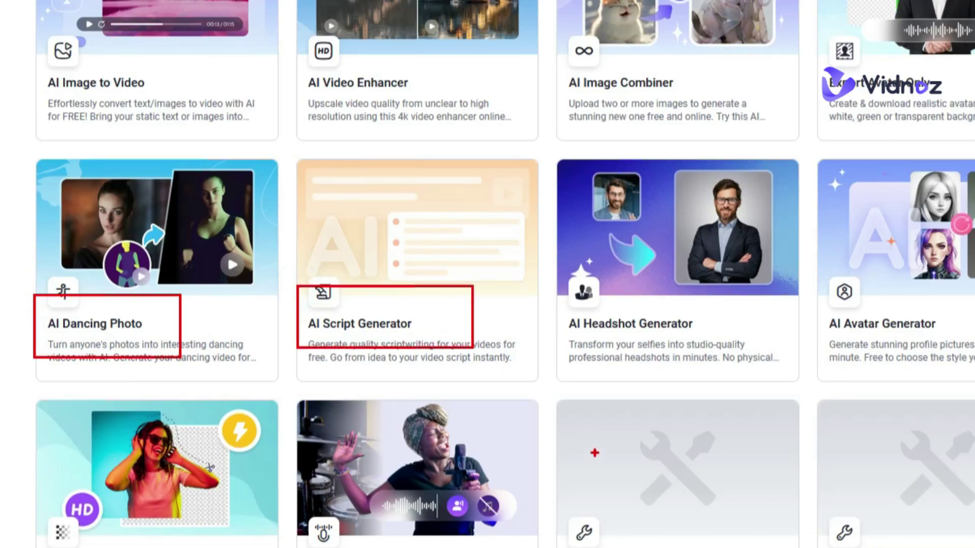
drag(557, 309, 728, 371)
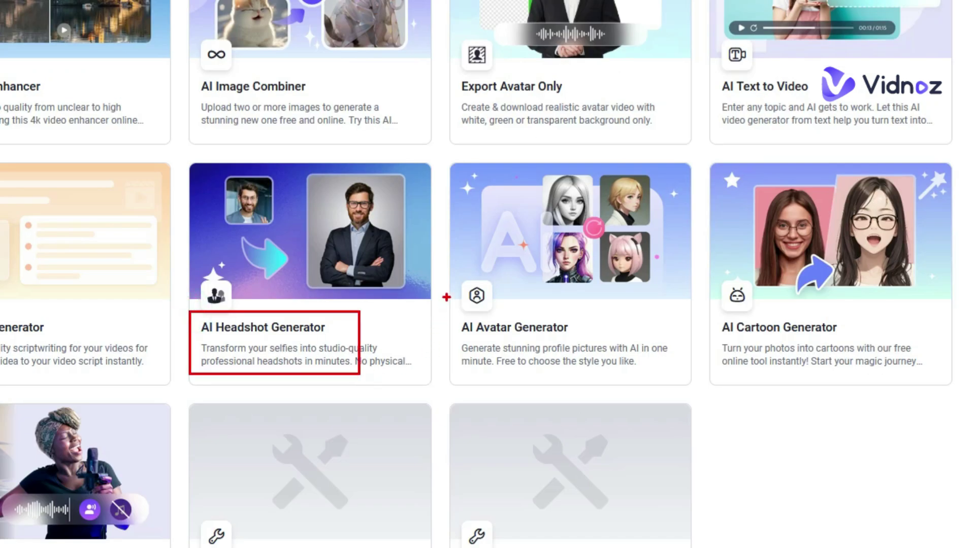
Box the Avatar, Cartoon, Background Remover and Vocal Remover cards, clear the marks and scroll up
drag(447, 297, 633, 365)
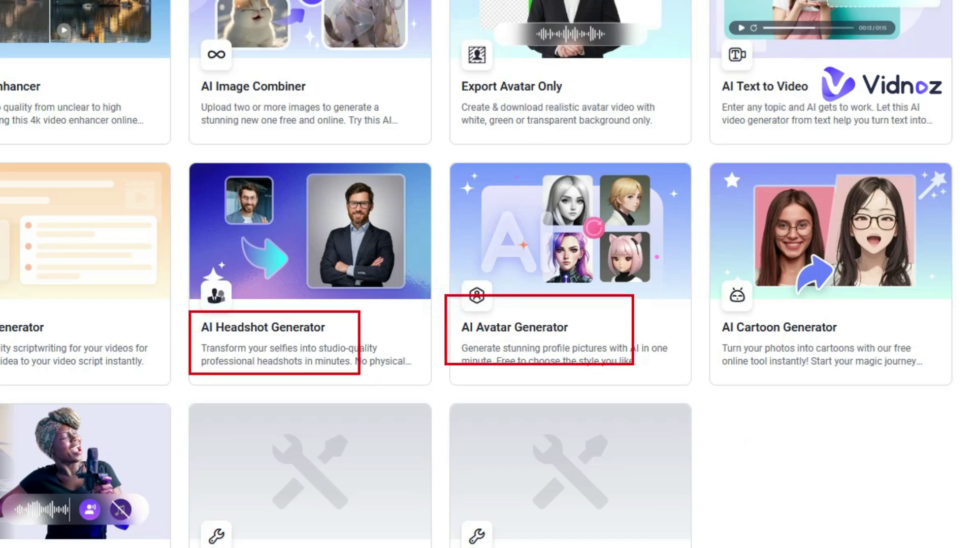
drag(704, 294, 905, 357)
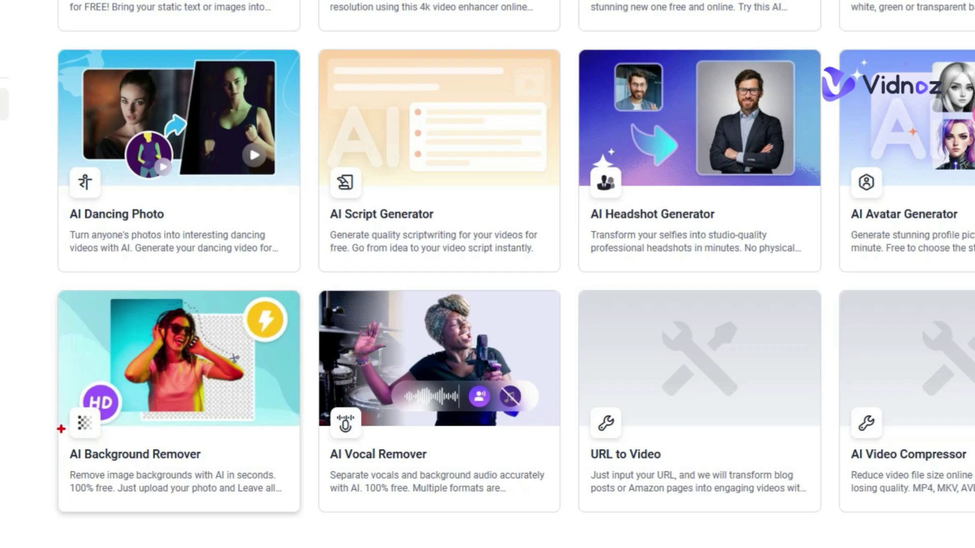
drag(59, 428, 235, 491)
drag(334, 433, 484, 485)
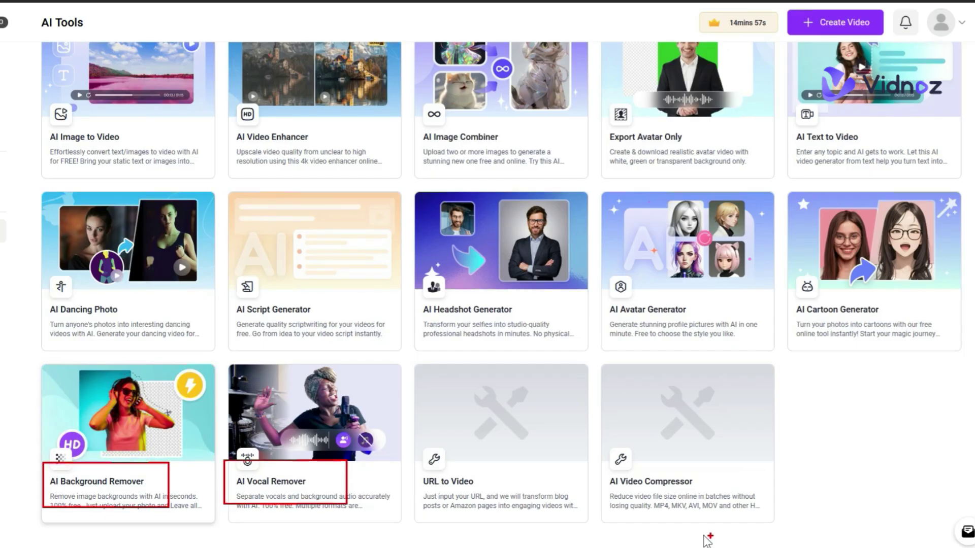
key(Escape)
scroll(873, 487, up, 5)
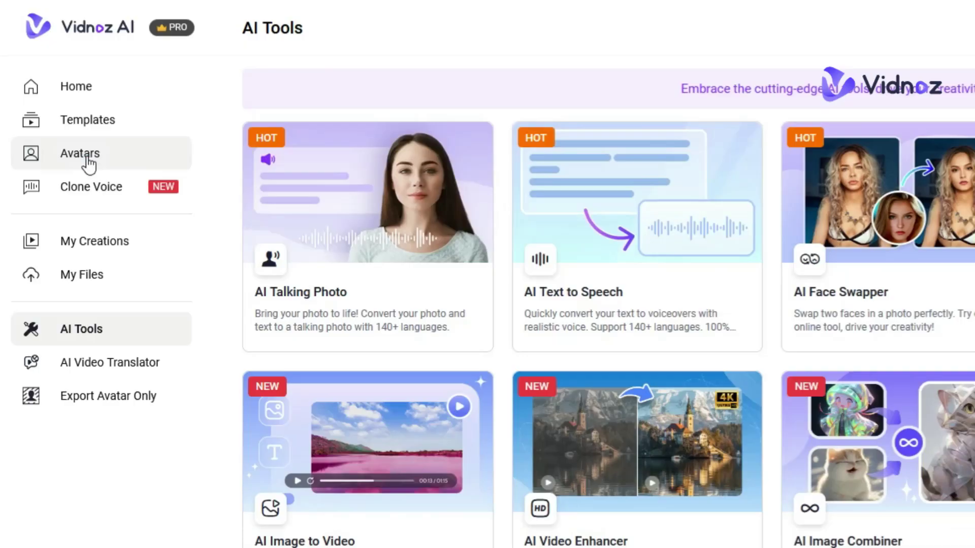
Open the Avatars library and scroll through the avatar grid
click(87, 158)
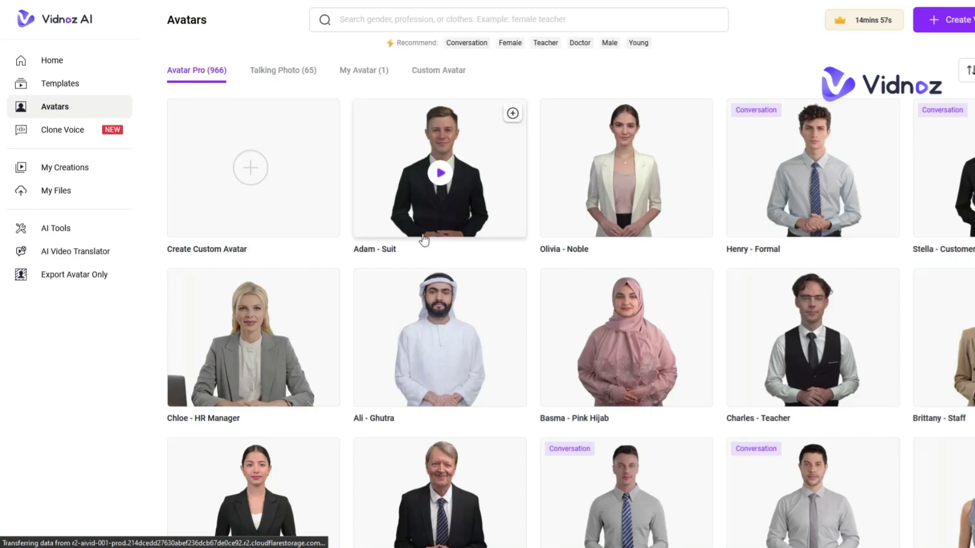
scroll(426, 241, down, 10)
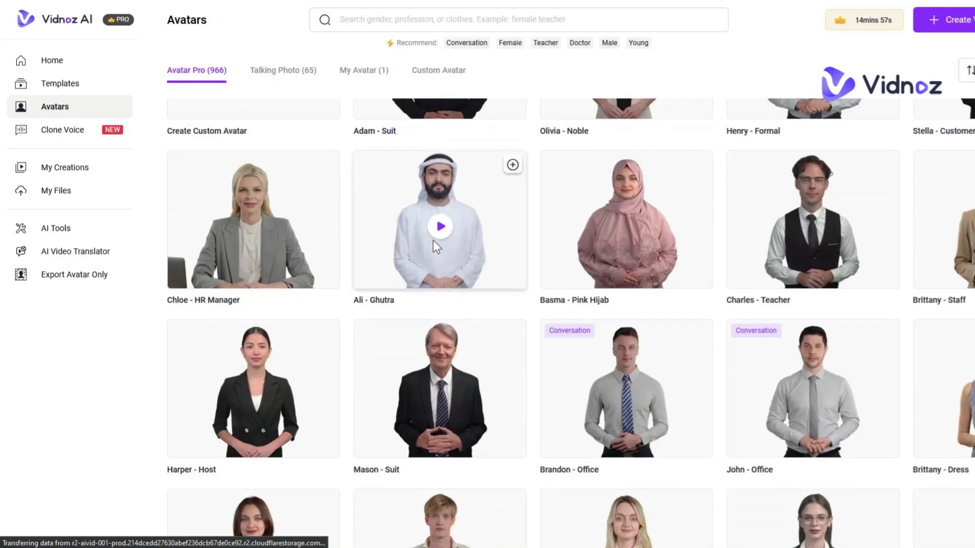
scroll(434, 247, down, 8)
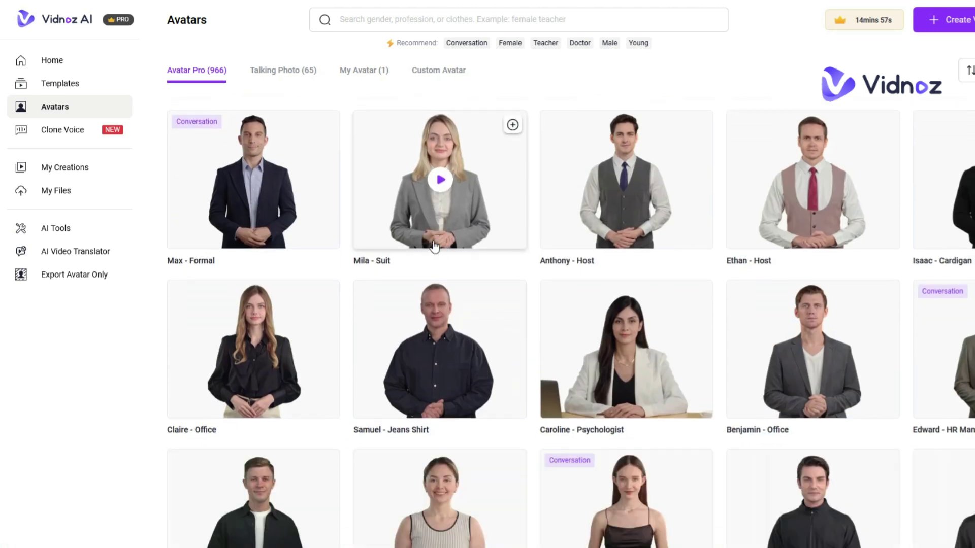
scroll(434, 245, down, 1)
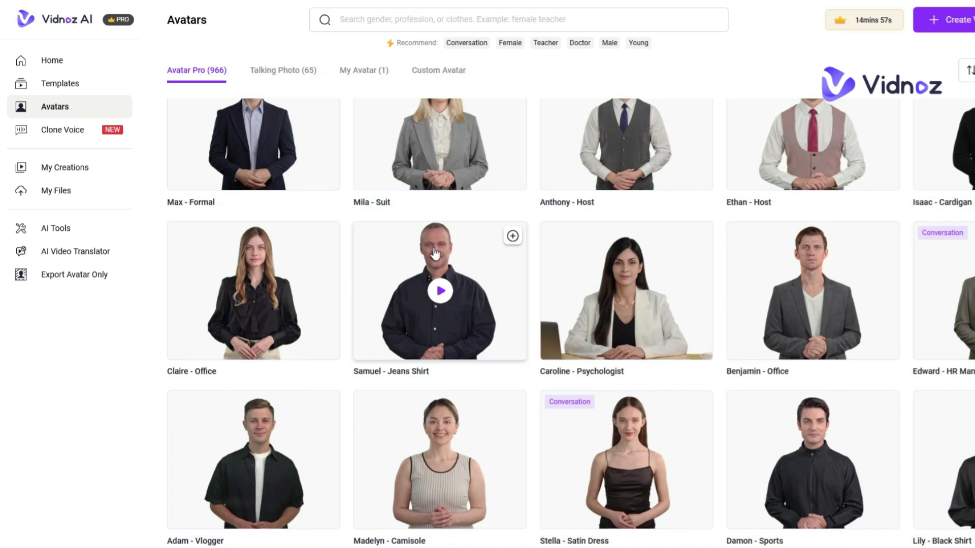
scroll(435, 249, up, 5)
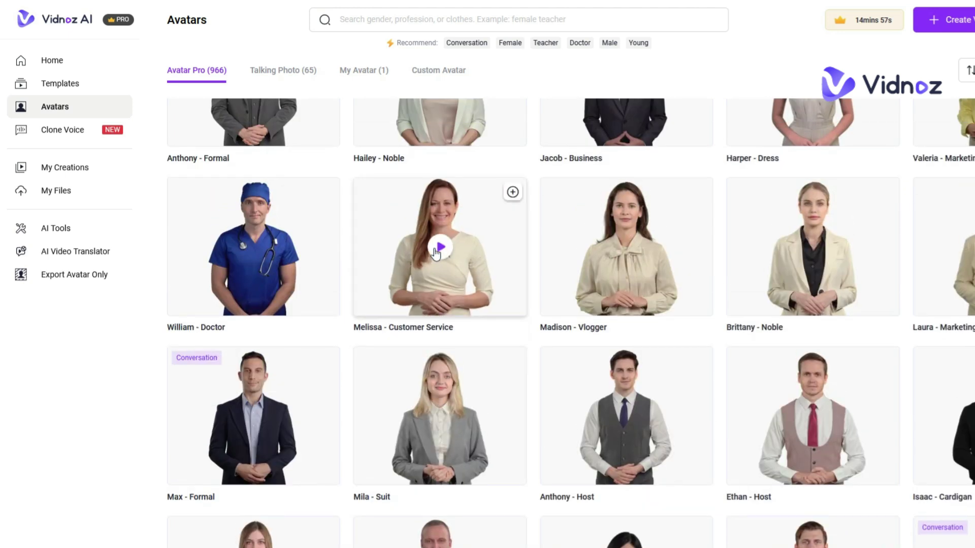
scroll(435, 254, up, 1)
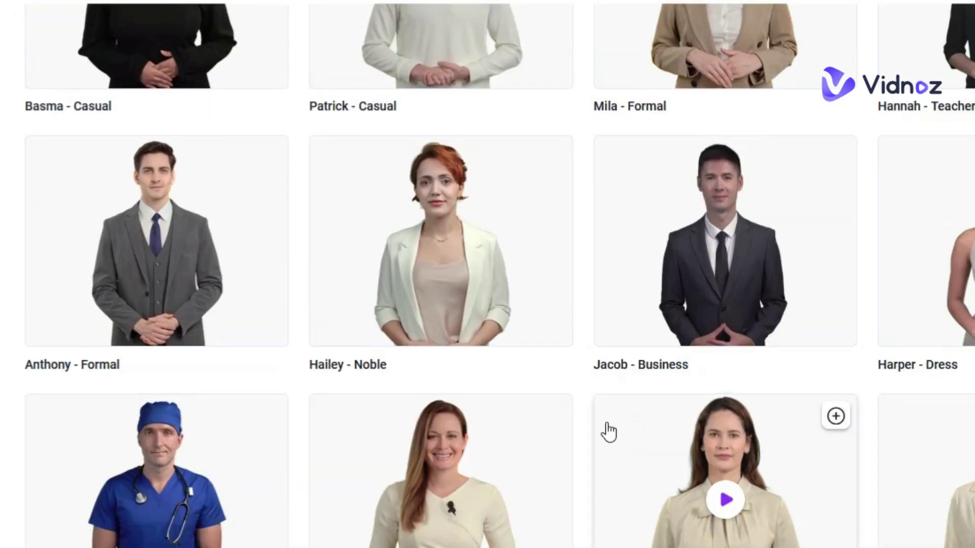
Check the red-haired avatar's Landscape/Portrait/Square shapes, then browse the Talking Photo avatars
mouse_move(505, 291)
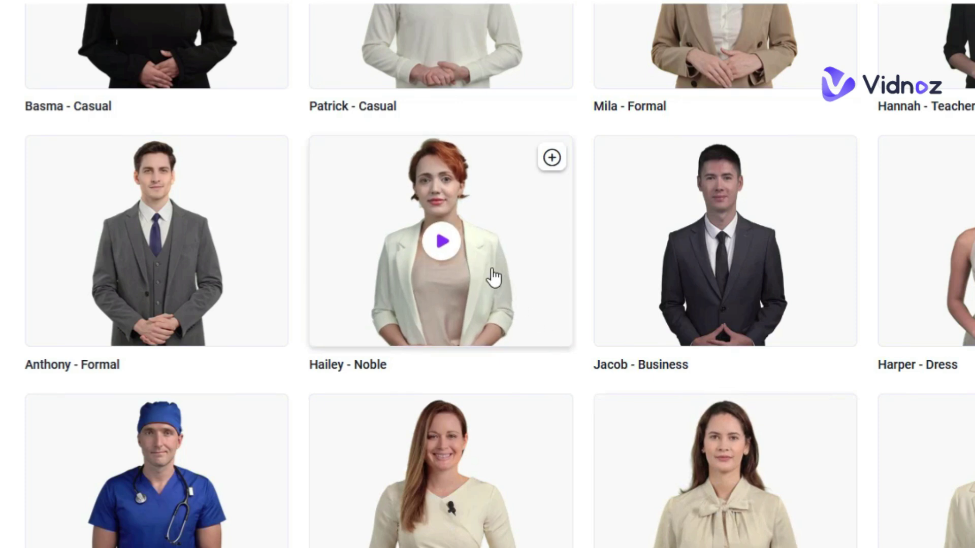
click(552, 158)
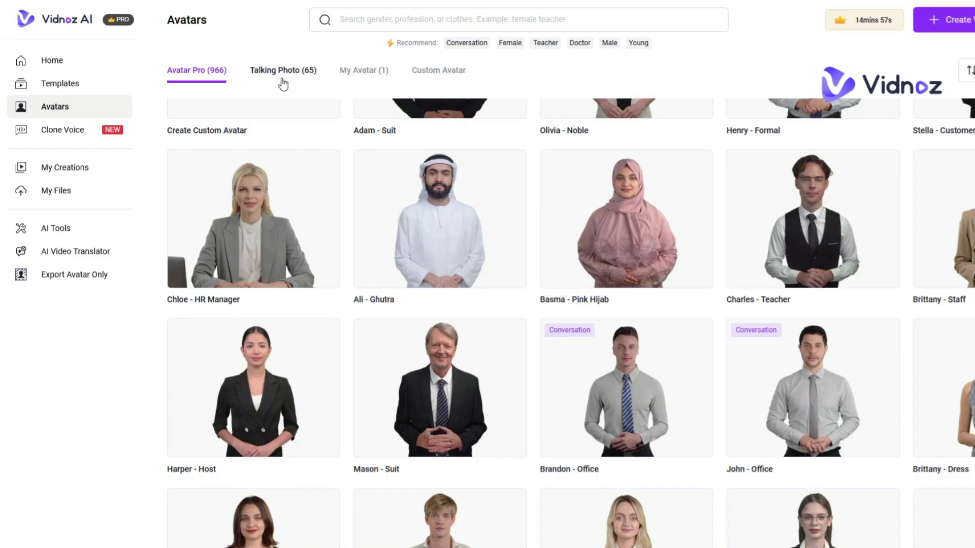
click(279, 74)
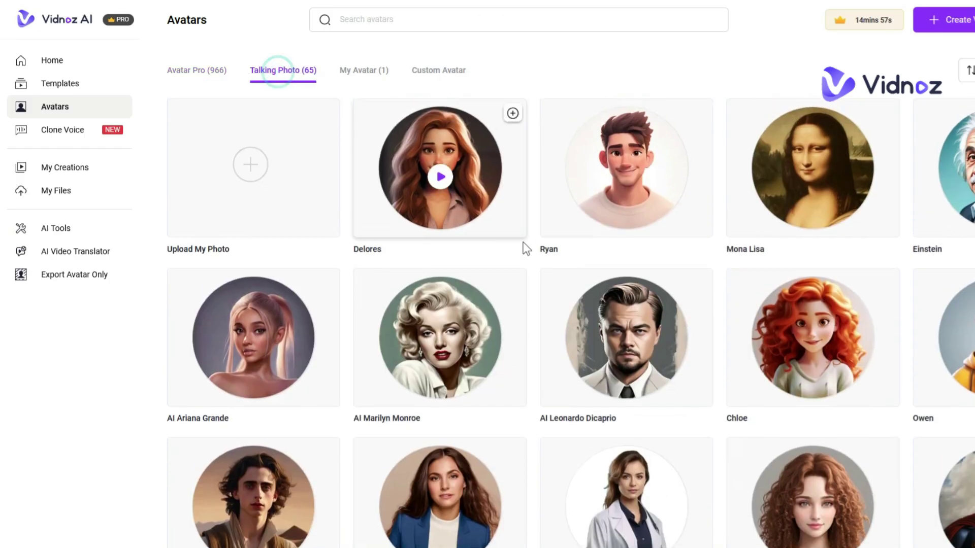
mouse_move(511, 303)
scroll(513, 305, down, 4)
scroll(514, 321, down, 8)
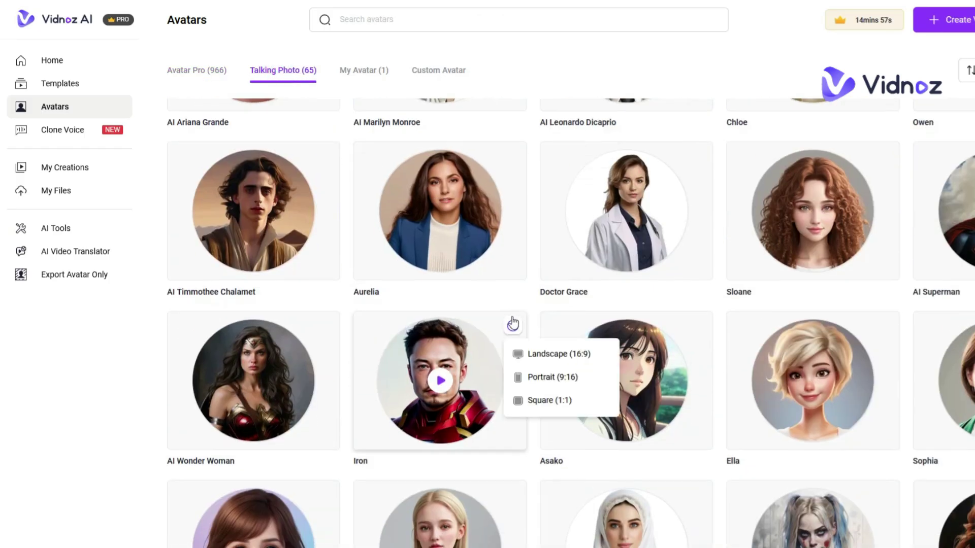
scroll(513, 322, down, 10)
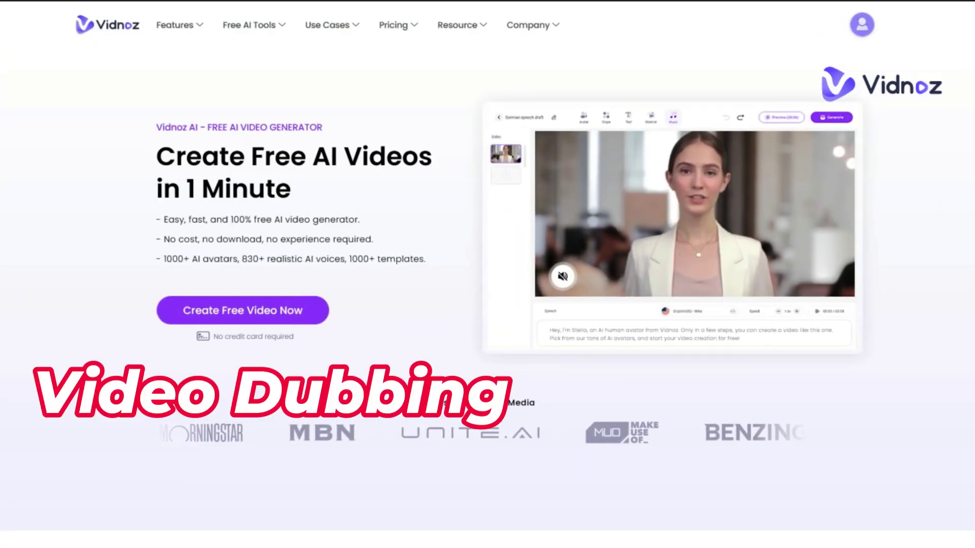
Open the AI Video Dubbing tool and browse its Original language list
mouse_move(249, 24)
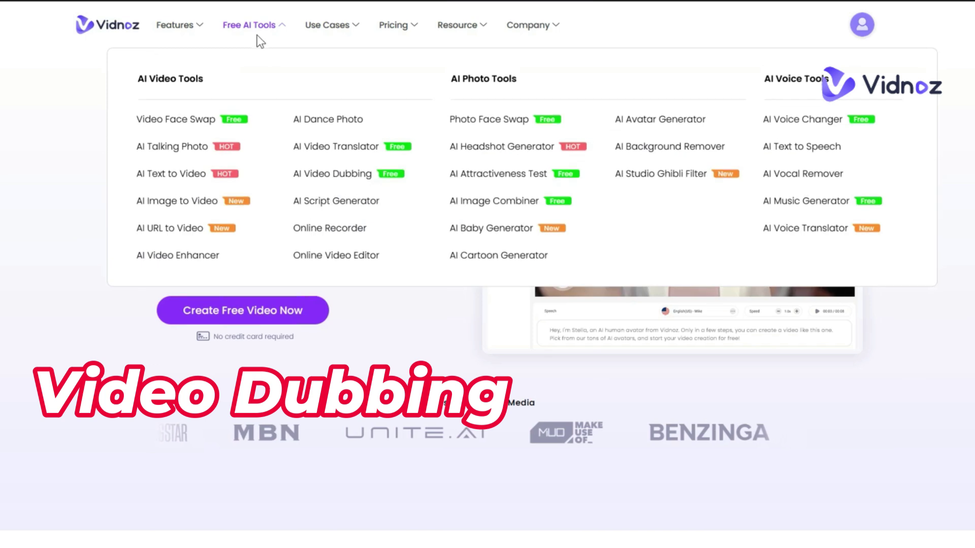
click(318, 176)
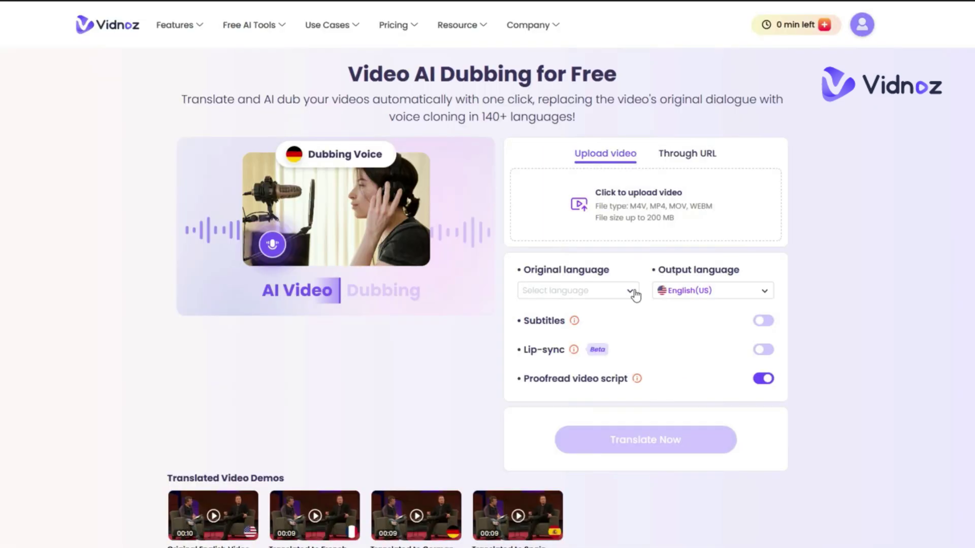
click(634, 292)
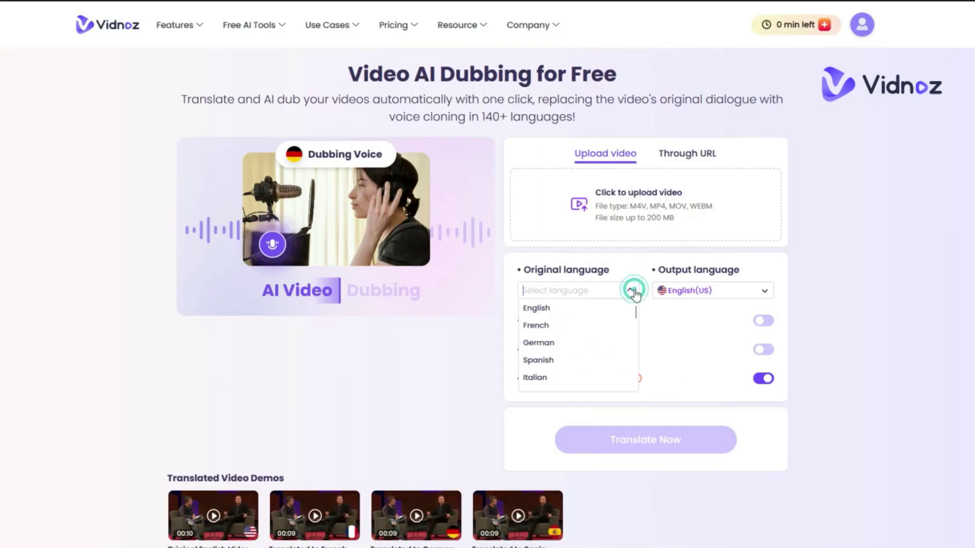
scroll(588, 335, down, 2)
scroll(589, 335, up, 2)
Browse the Output language list and review the Subtitles and Lip-sync options
click(764, 290)
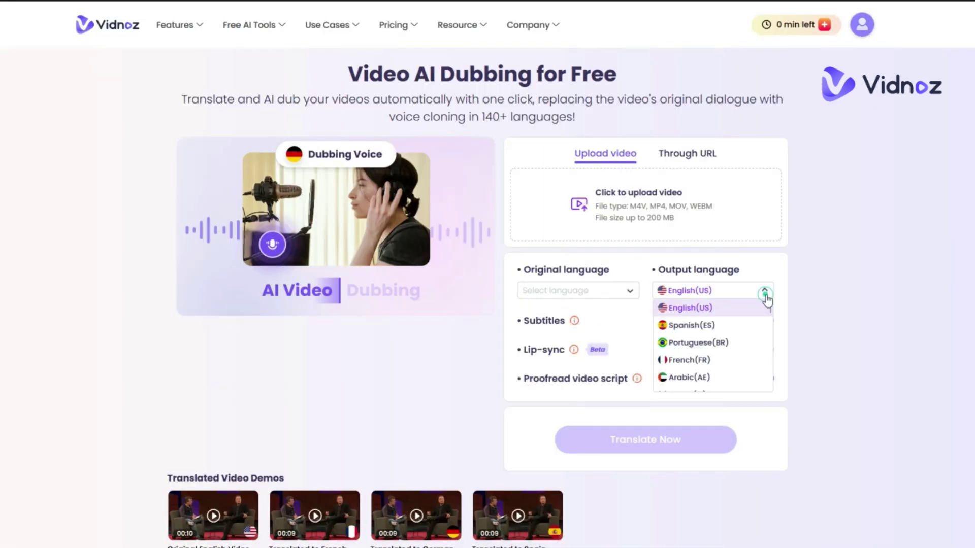
scroll(718, 337, down, 3)
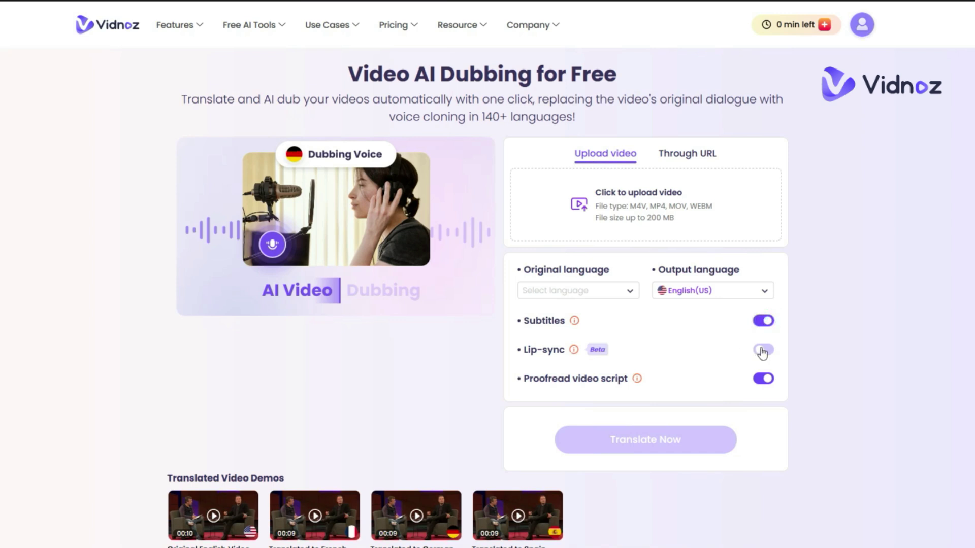
scroll(803, 333, down, 1)
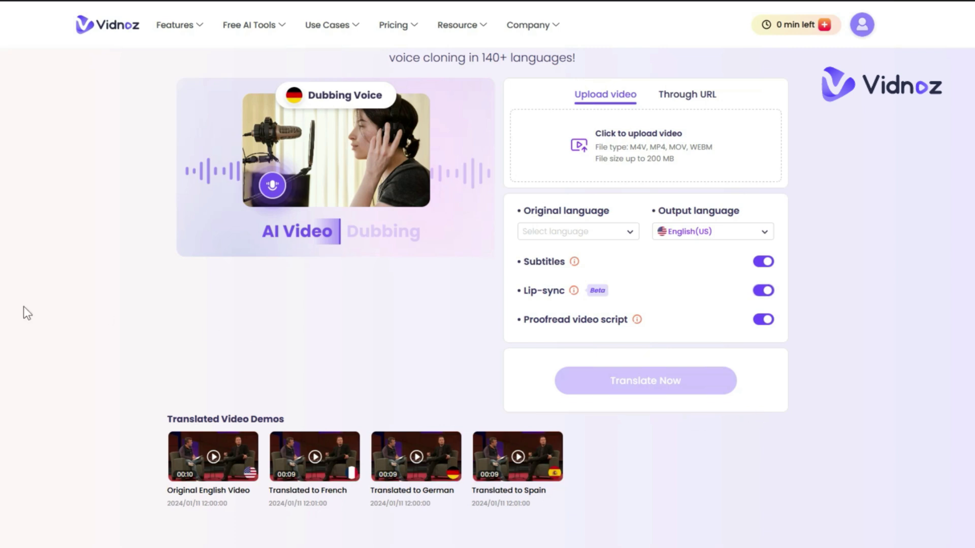
scroll(21, 305, up, 2)
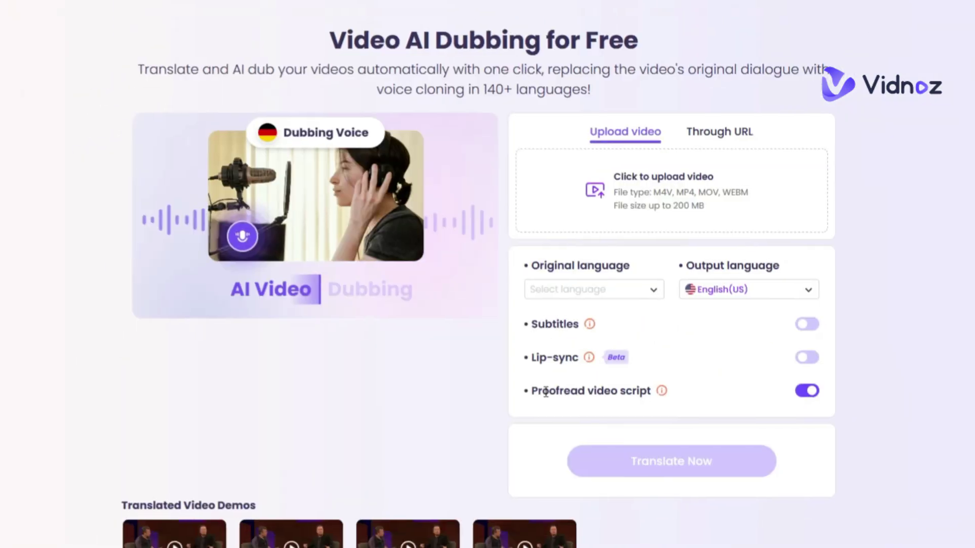
Upload Original English Video and set its original language to English
click(698, 175)
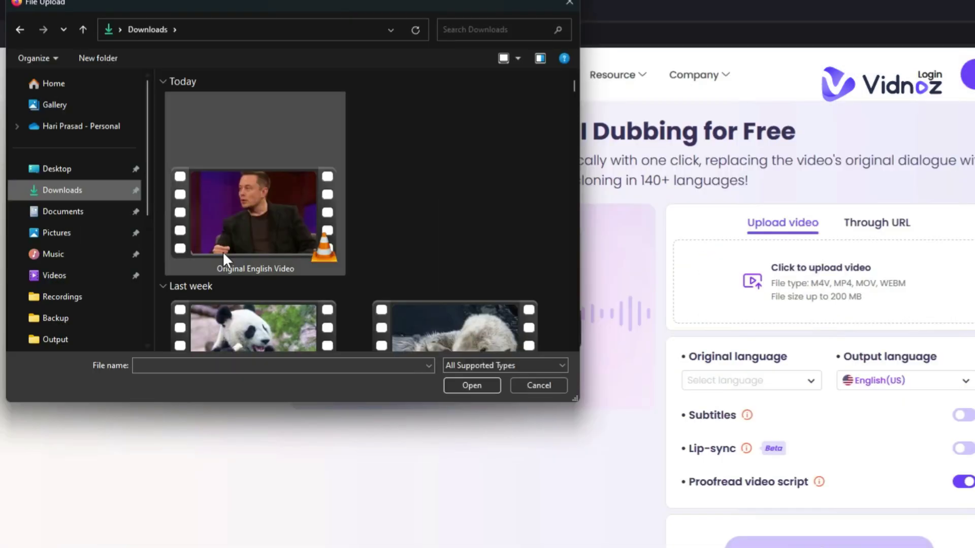
click(254, 197)
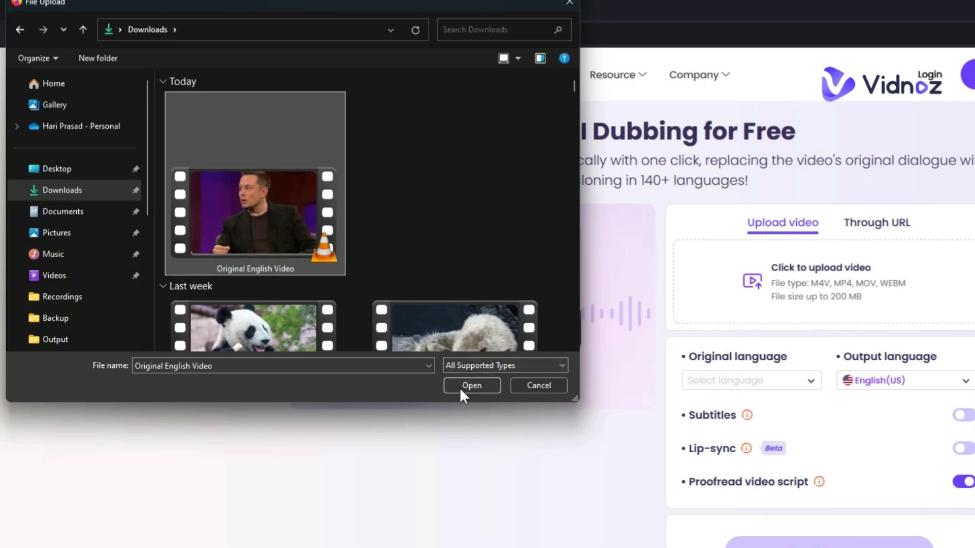
click(460, 390)
click(804, 380)
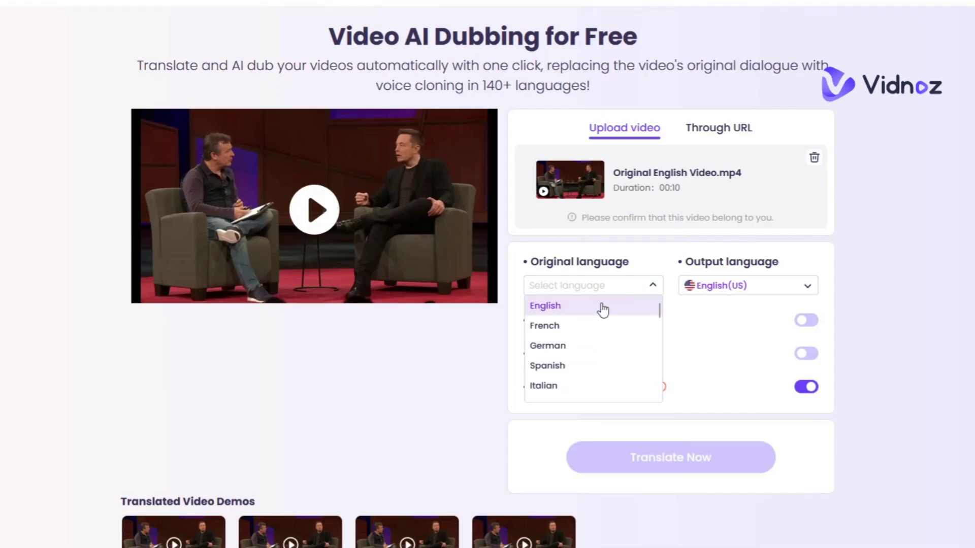
click(758, 398)
Set the output to Portuguese(PT), turn on subtitles and lip-sync, and start translating
click(806, 288)
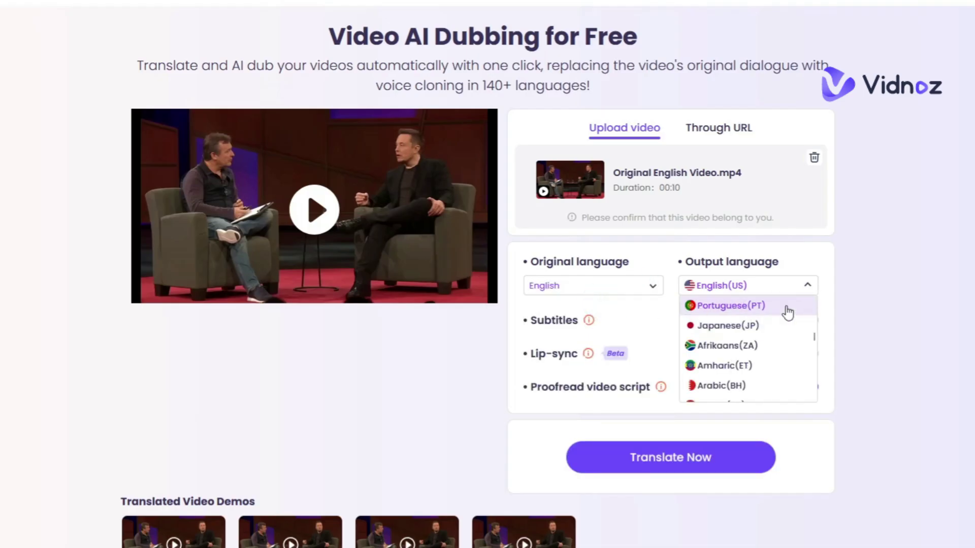
click(788, 307)
click(806, 353)
click(660, 458)
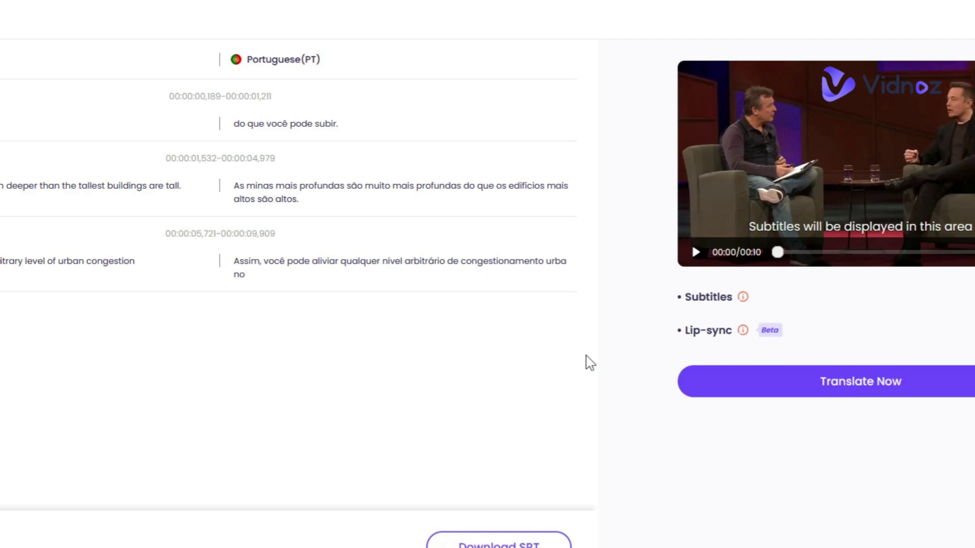
Generate the Portuguese(PT) dub from the translated script and play the finished video
click(888, 394)
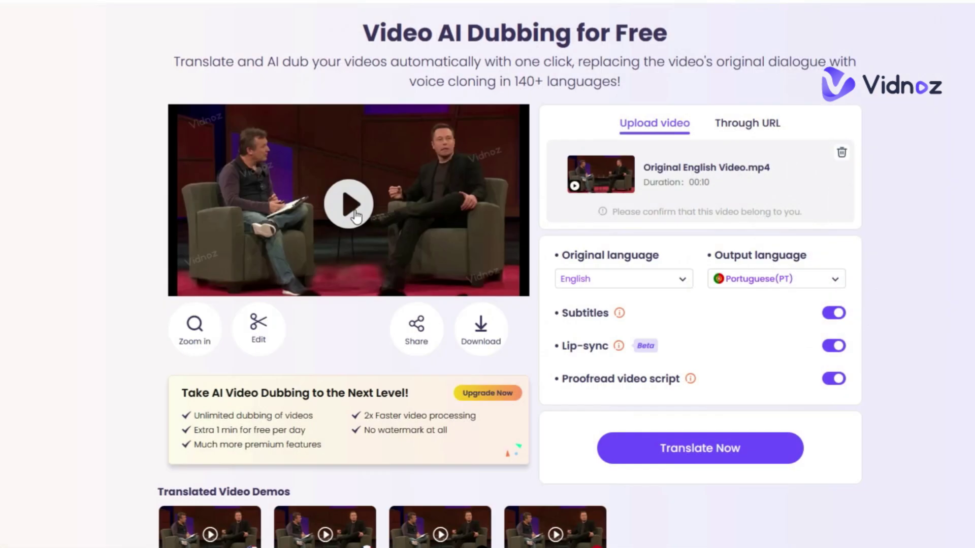
click(354, 213)
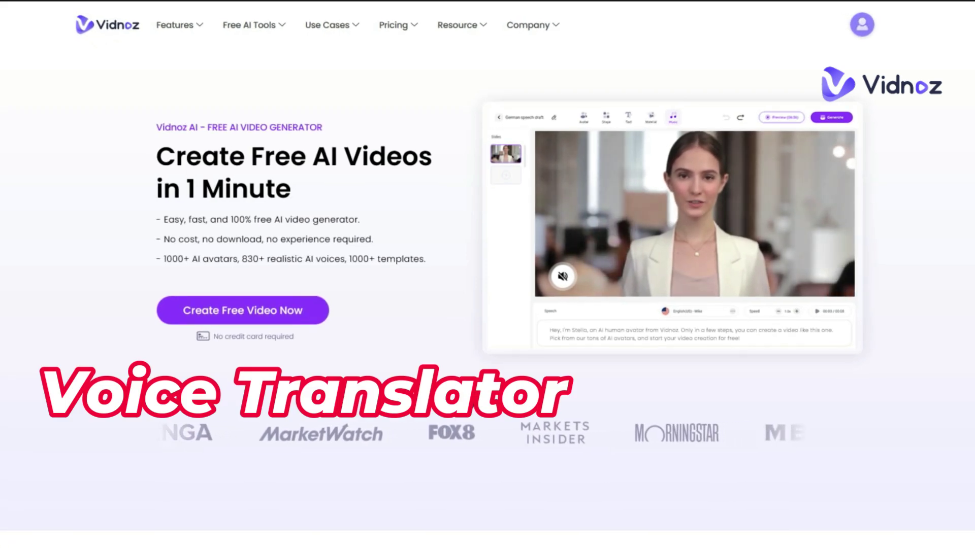
Bring up the Free AI Voice Translator page from the AI tools menu
mouse_move(248, 25)
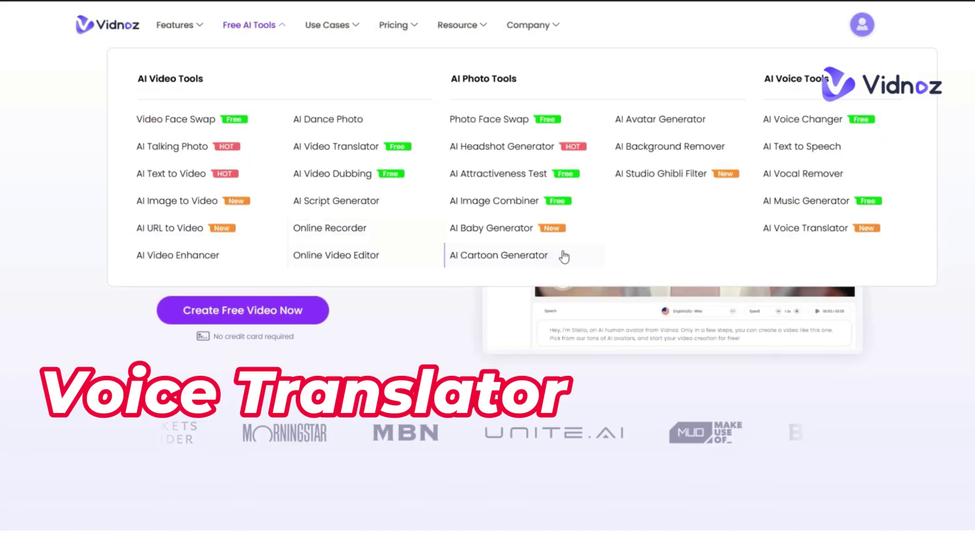
click(803, 228)
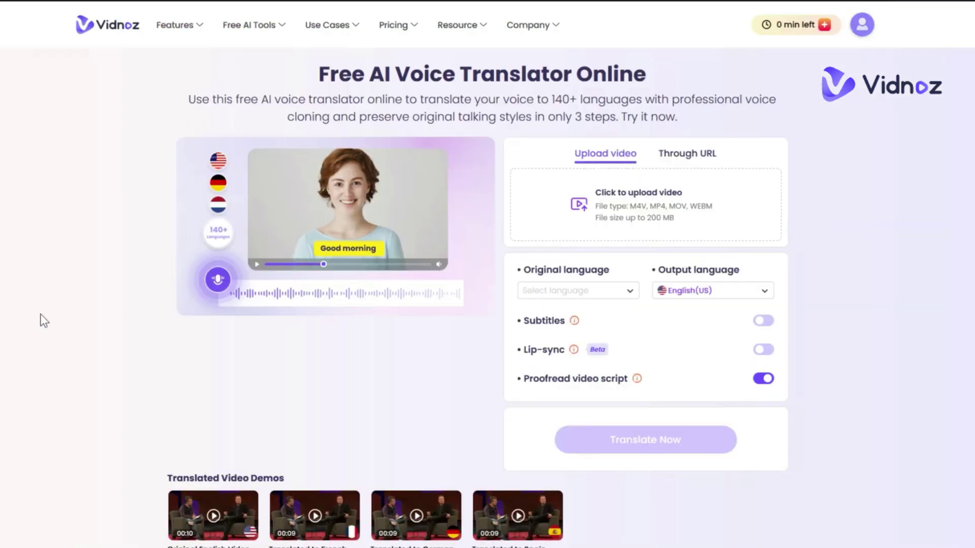
scroll(41, 321, down, 1)
click(506, 77)
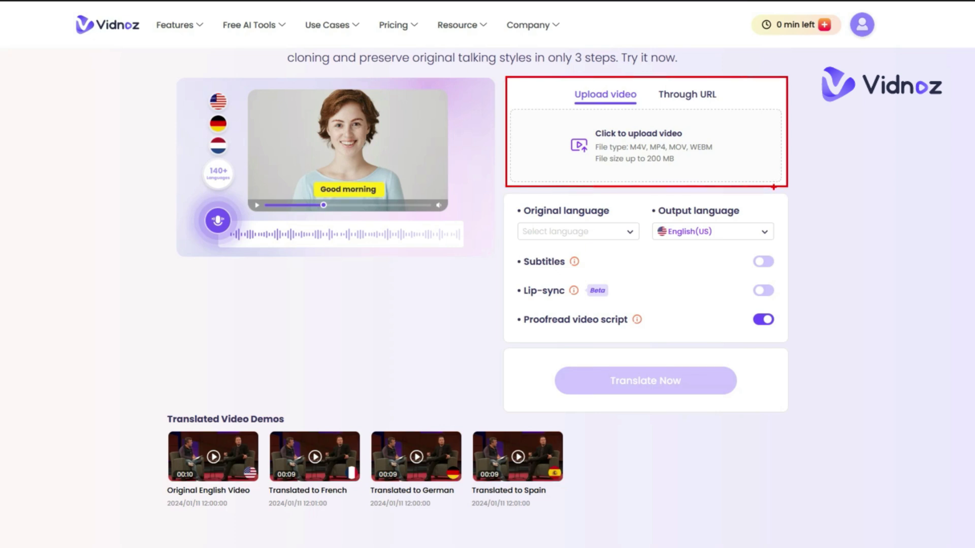
Review the source and output language lists, keeping English(US) as the output language
click(631, 232)
scroll(581, 268, down, 4)
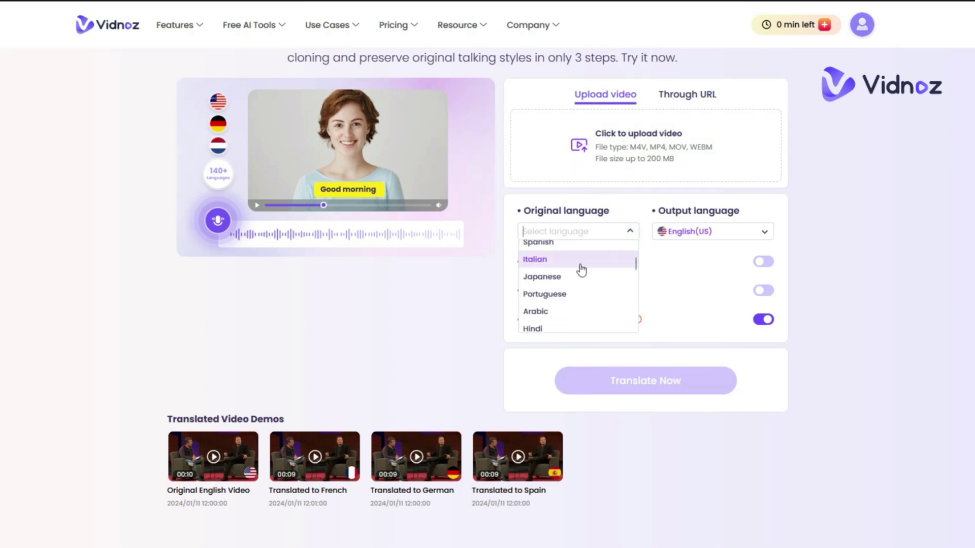
click(763, 231)
scroll(724, 255, down, 6)
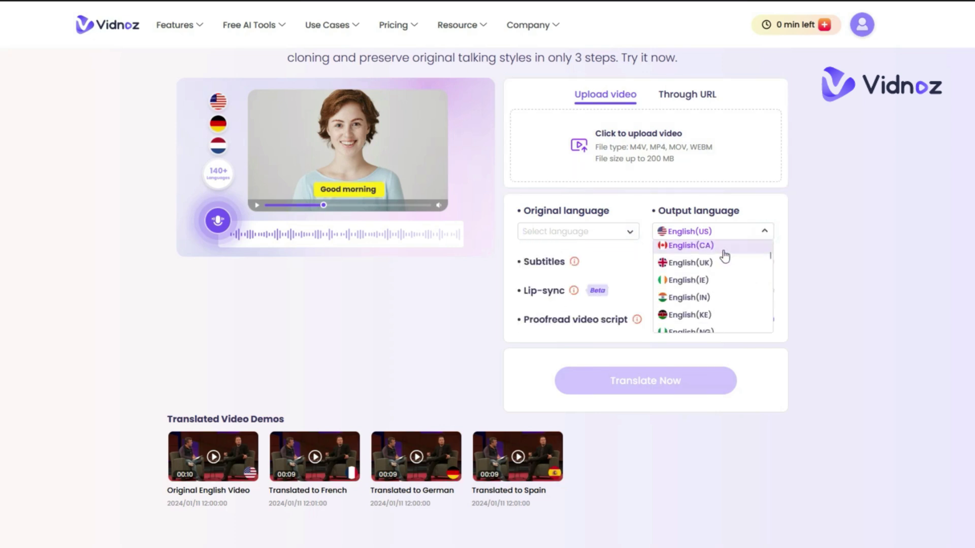
click(771, 268)
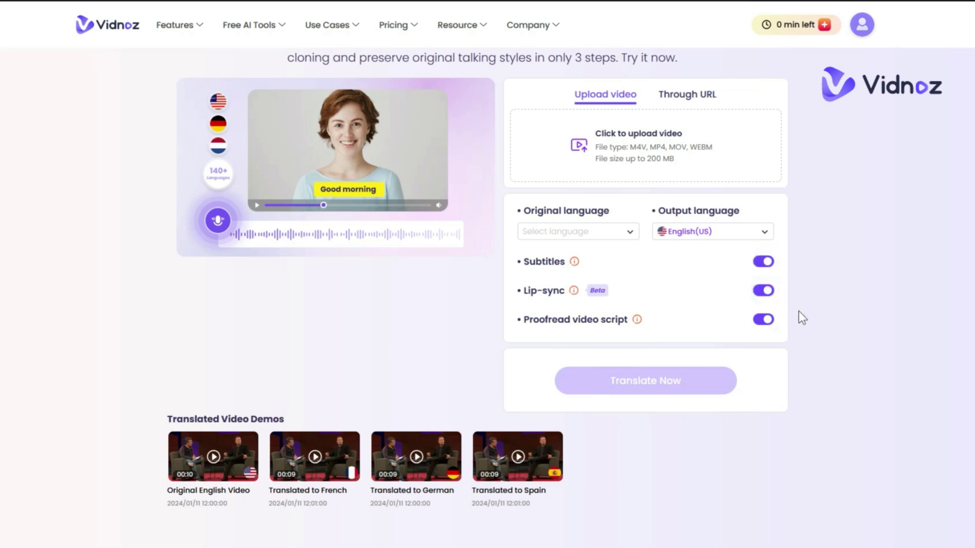
click(548, 357)
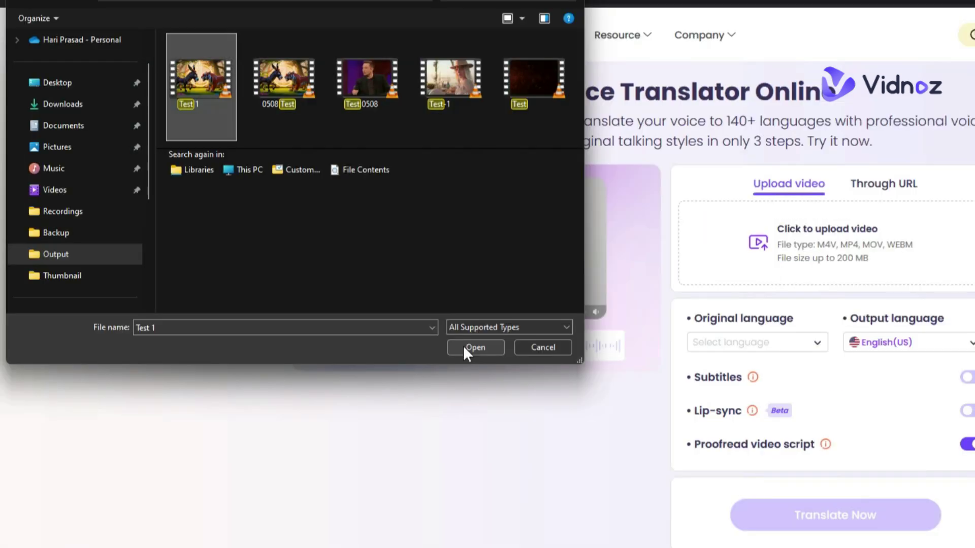
Upload Test 1.mp4, set English as original and Spanish(ES) as output, and start translating
click(463, 347)
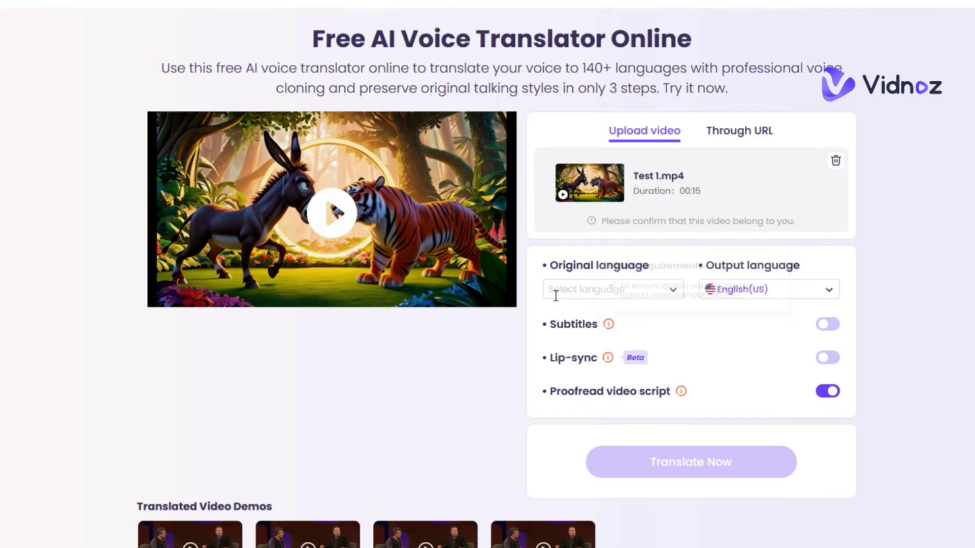
click(555, 293)
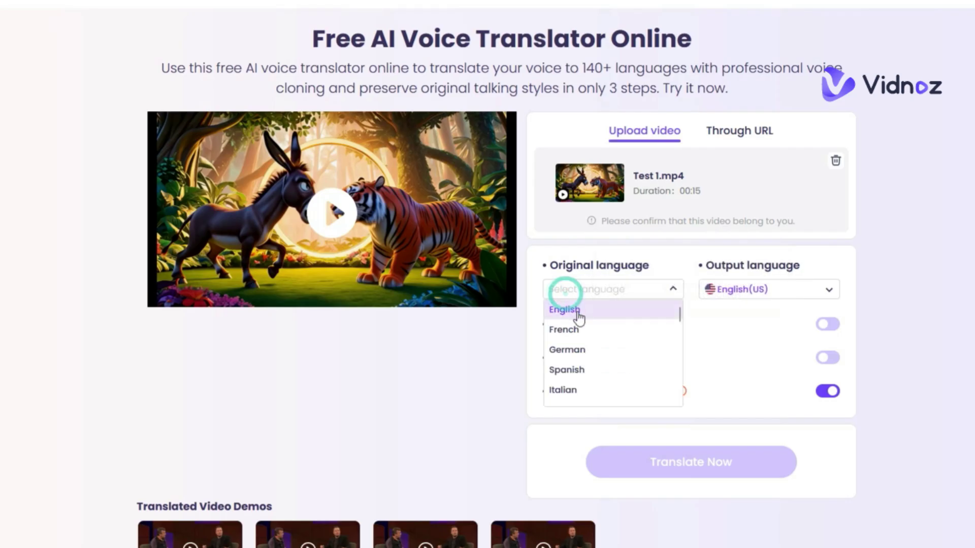
click(577, 310)
click(818, 290)
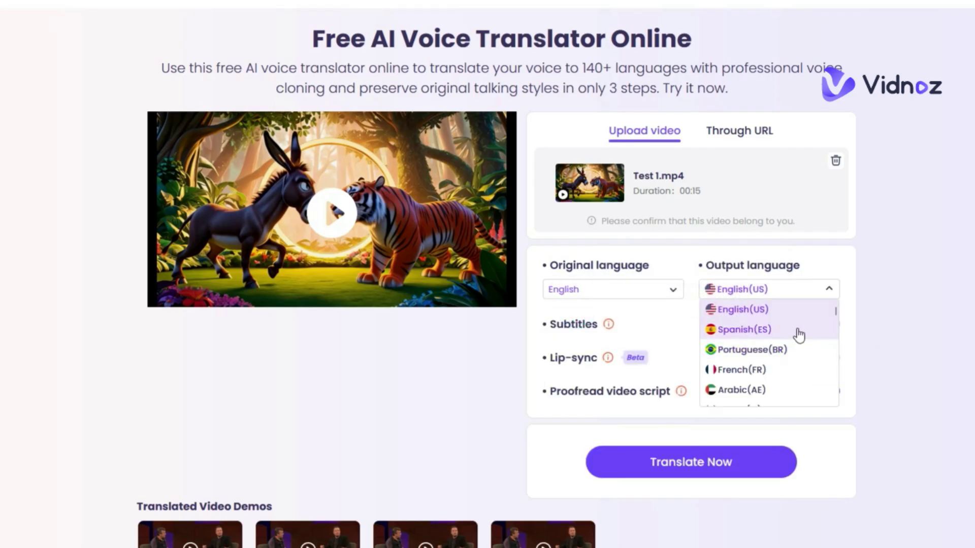
click(798, 330)
click(692, 464)
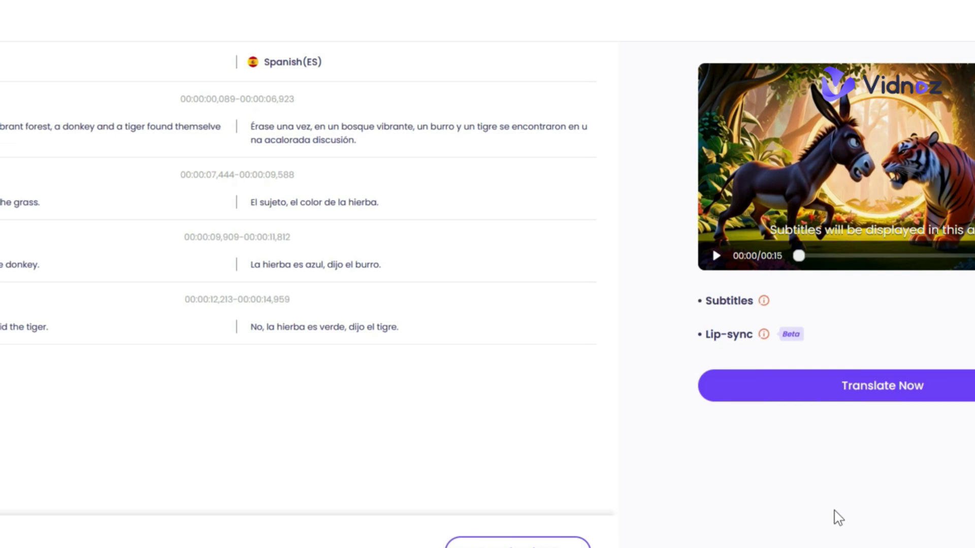
Translate Test 1.mp4 into a Spanish(ES) voice with Spanish subtitles and play the result
click(892, 396)
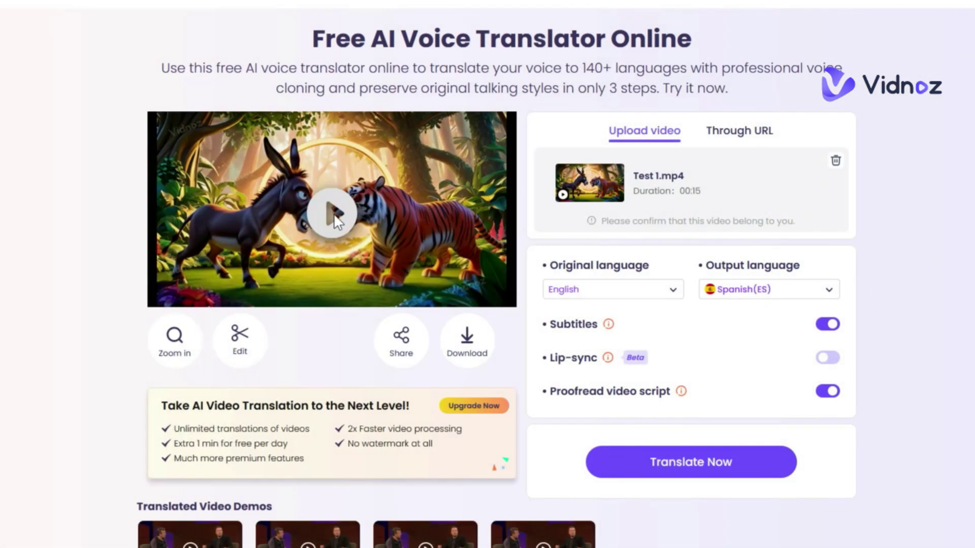
click(333, 213)
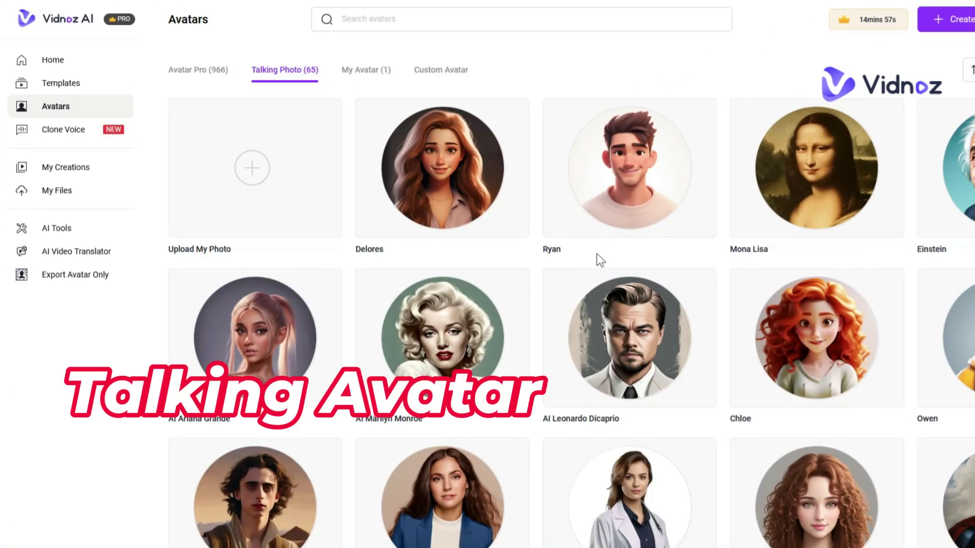
Start a Landscape (16:9) video with the Delores talking photo avatar
mouse_move(514, 114)
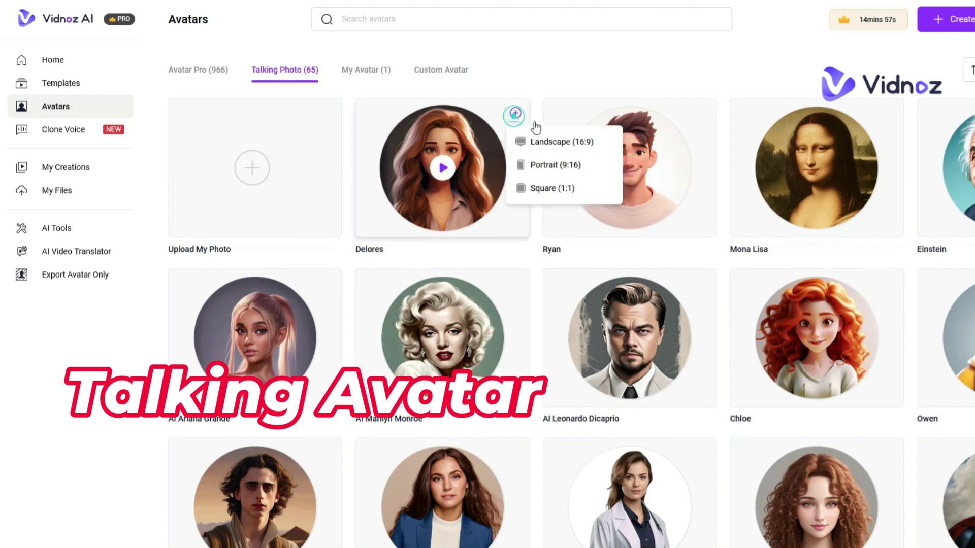
click(563, 142)
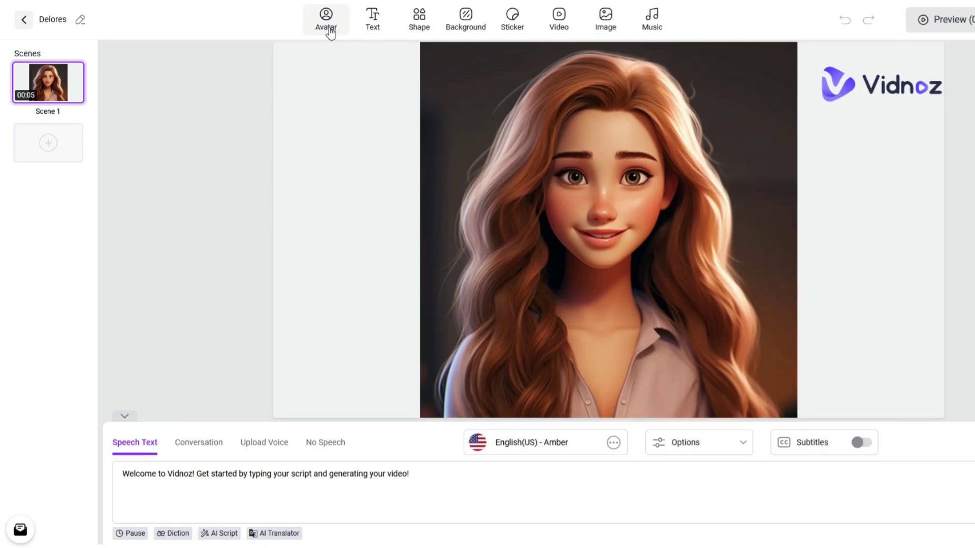
click(188, 26)
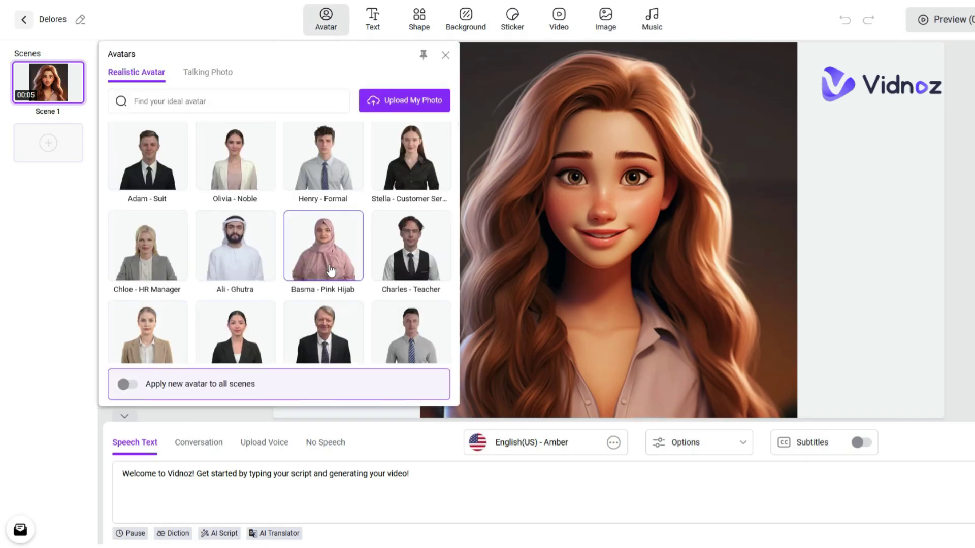
scroll(331, 270, down, 10)
scroll(331, 271, up, 3)
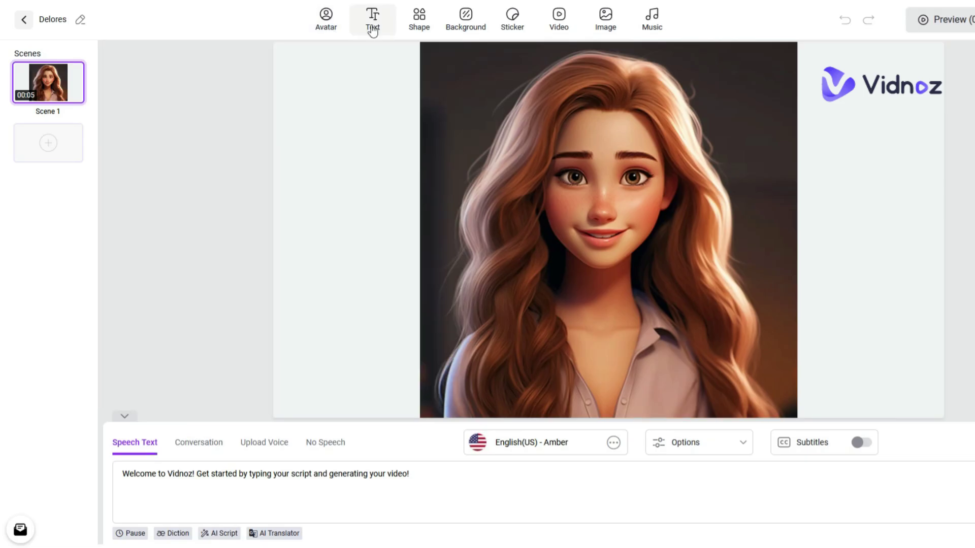
click(372, 29)
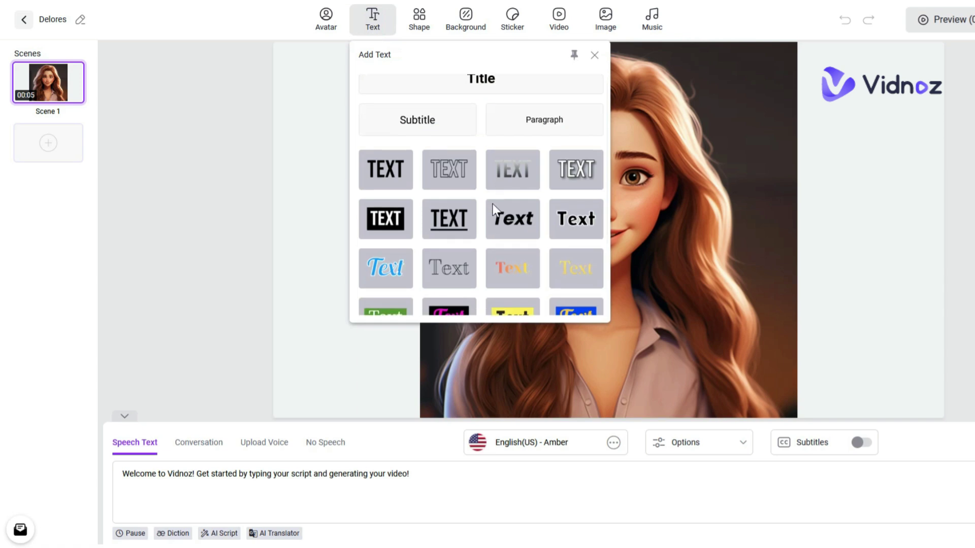
scroll(493, 203, down, 3)
scroll(492, 203, down, 2)
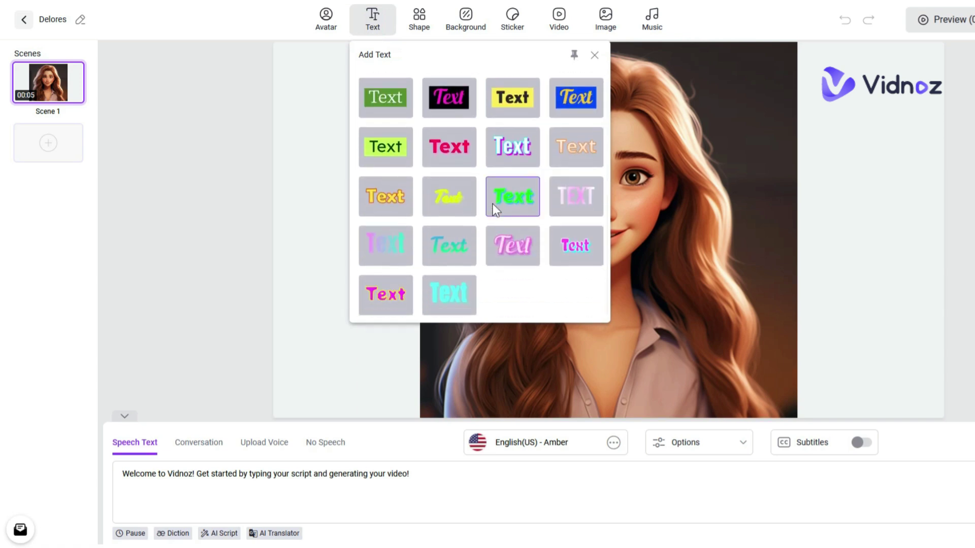
click(465, 22)
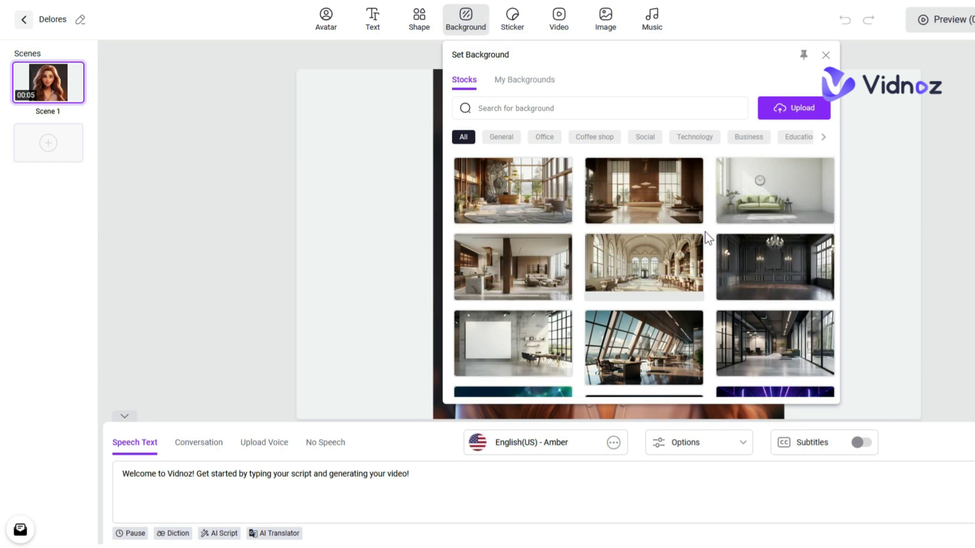
click(654, 21)
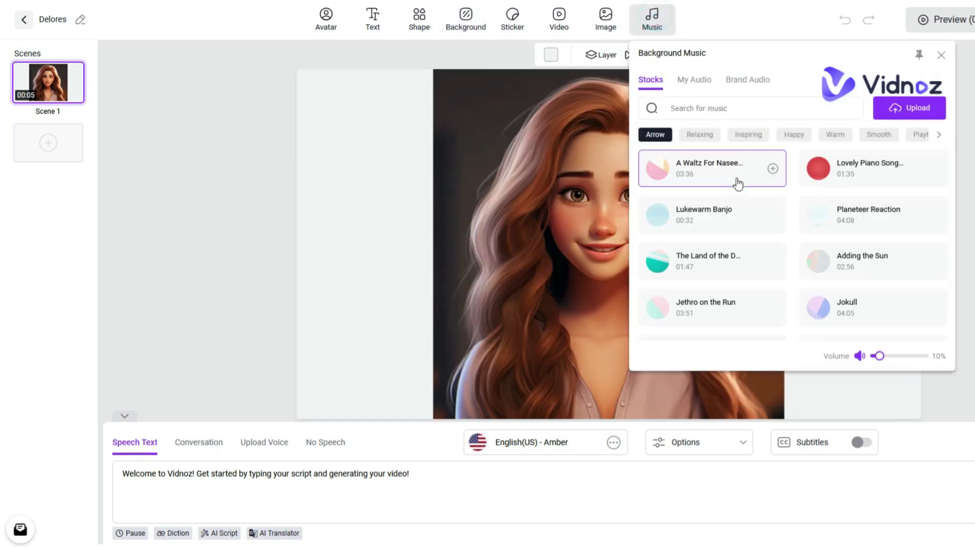
scroll(733, 223, down, 5)
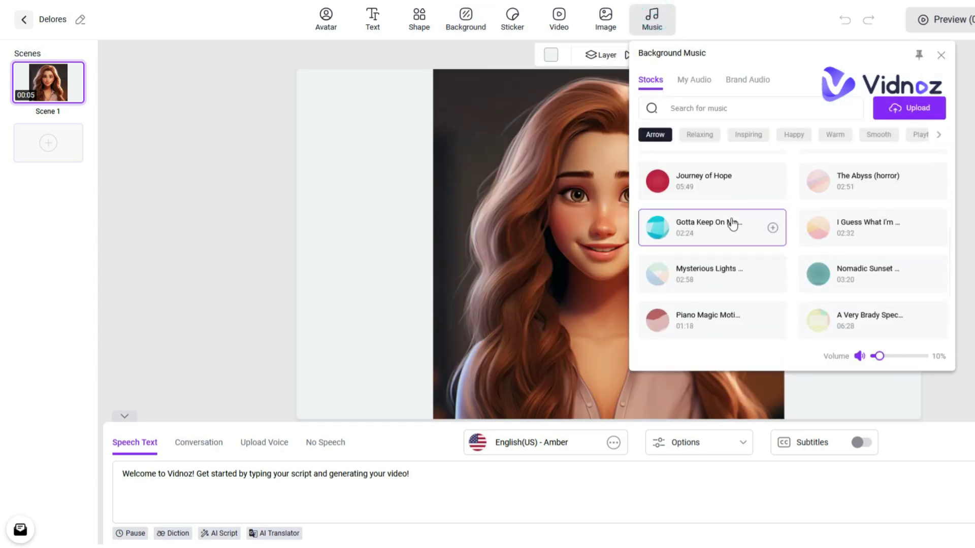
click(173, 460)
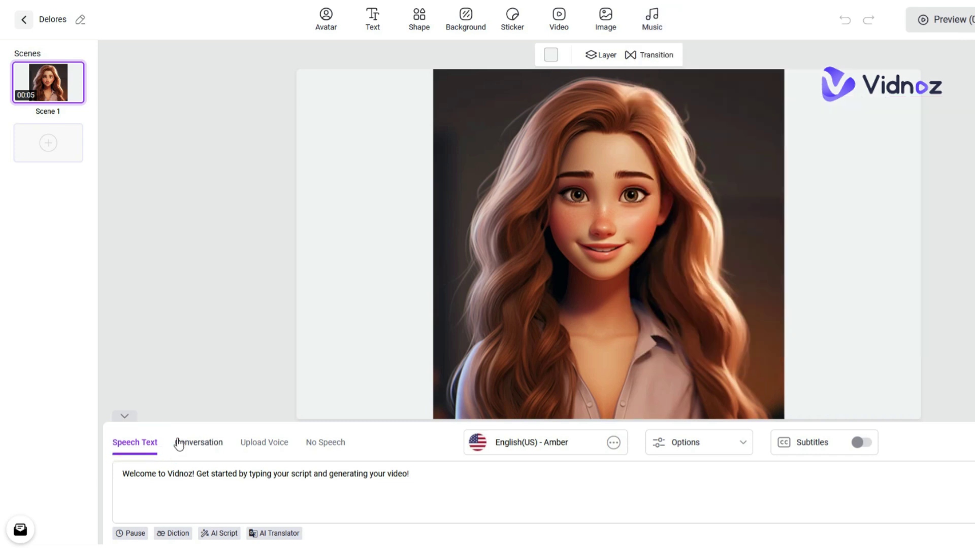
Check the Conversation and Upload Voice options, then view the Free, Starter, Business and Enterprise pricing plans
click(202, 443)
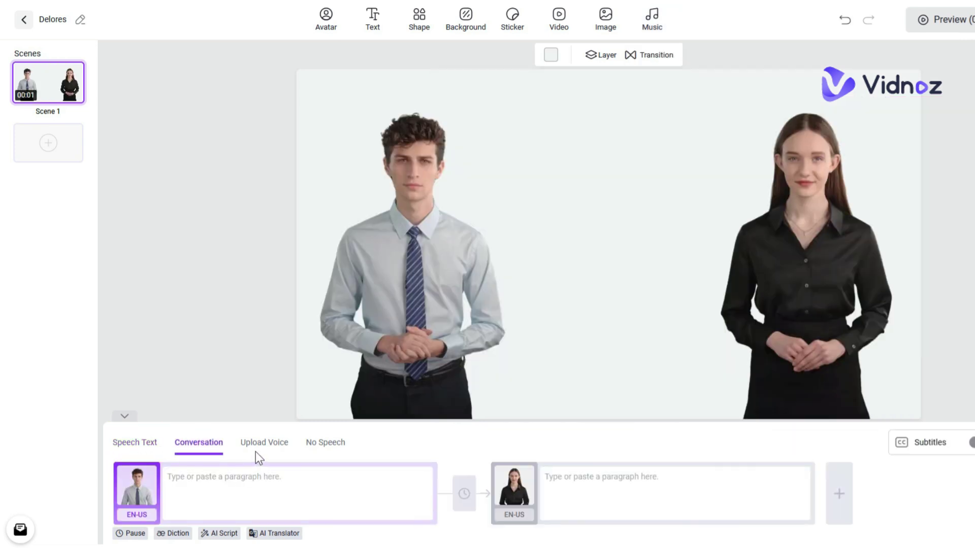
click(261, 446)
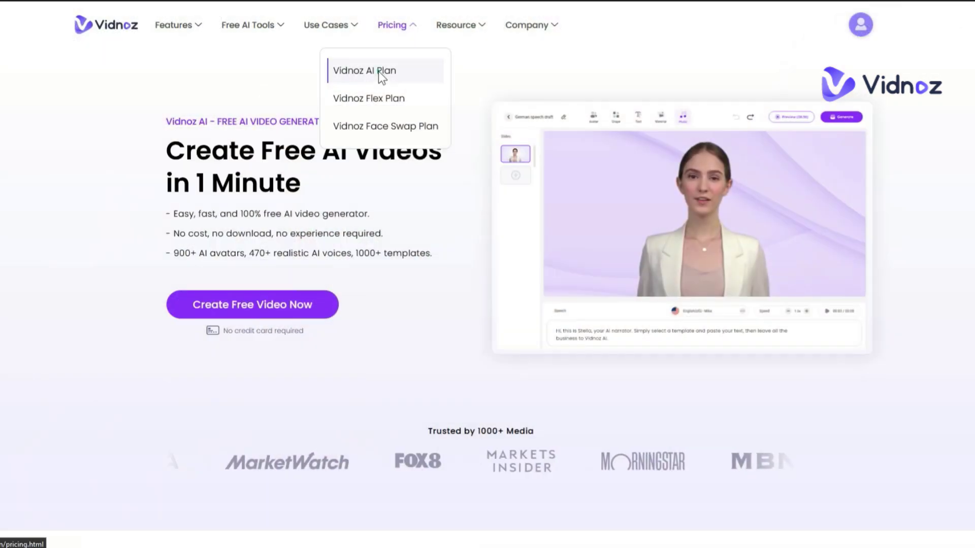
click(381, 70)
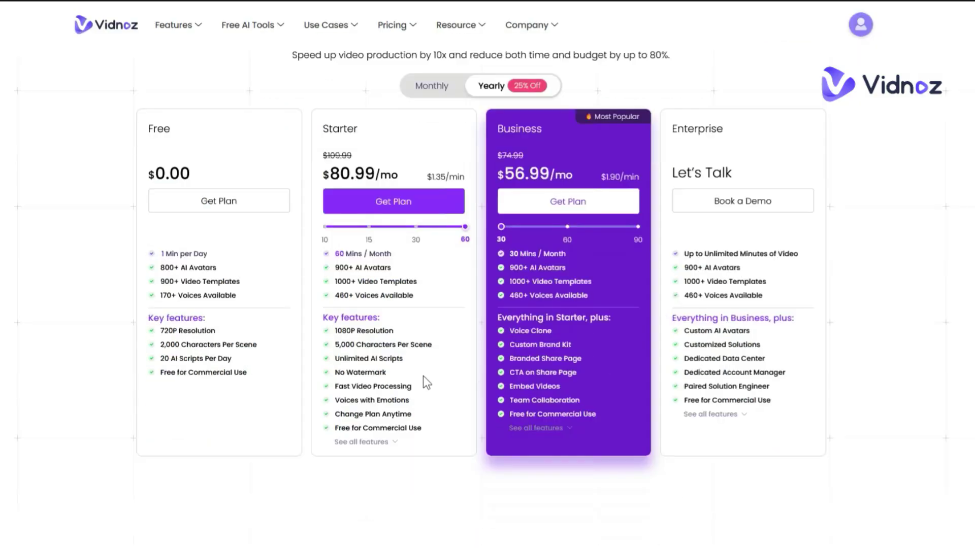